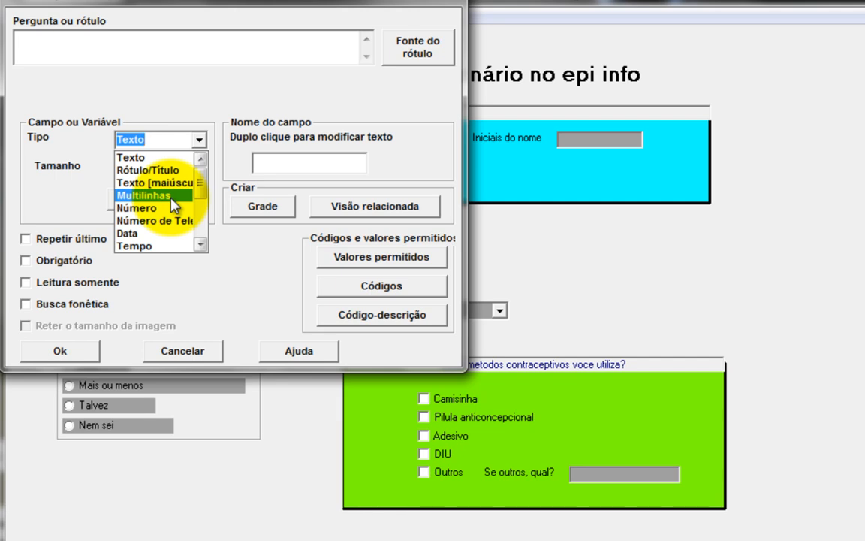
# Step: Add a Multilinhas field with the question 'Observação' and an auto-generated field name
pyautogui.click(172, 196)
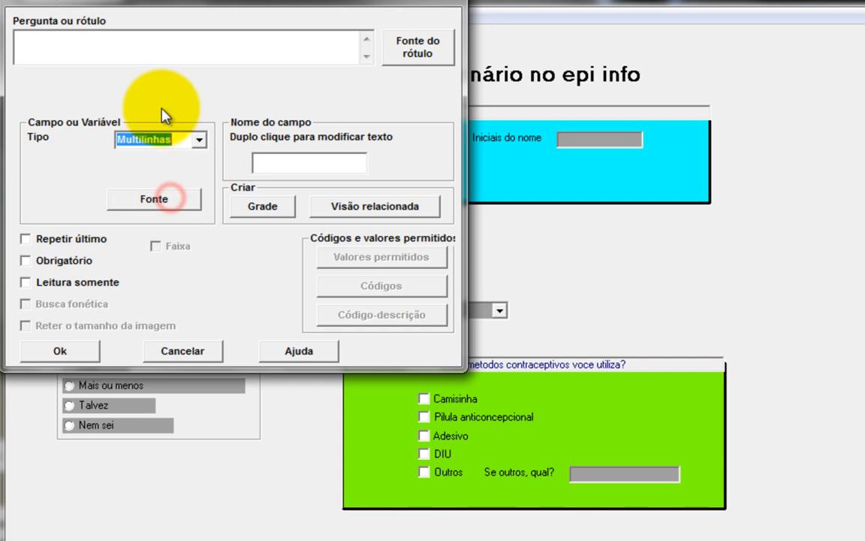
pyautogui.click(163, 58)
pyautogui.write('Obsera')
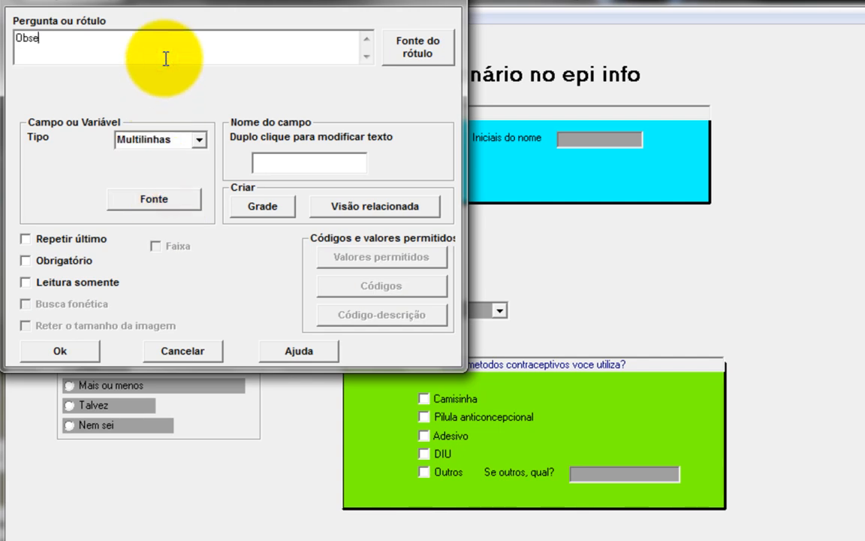
pyautogui.press('BackSpace')
pyautogui.write('vação')
pyautogui.click(270, 159)
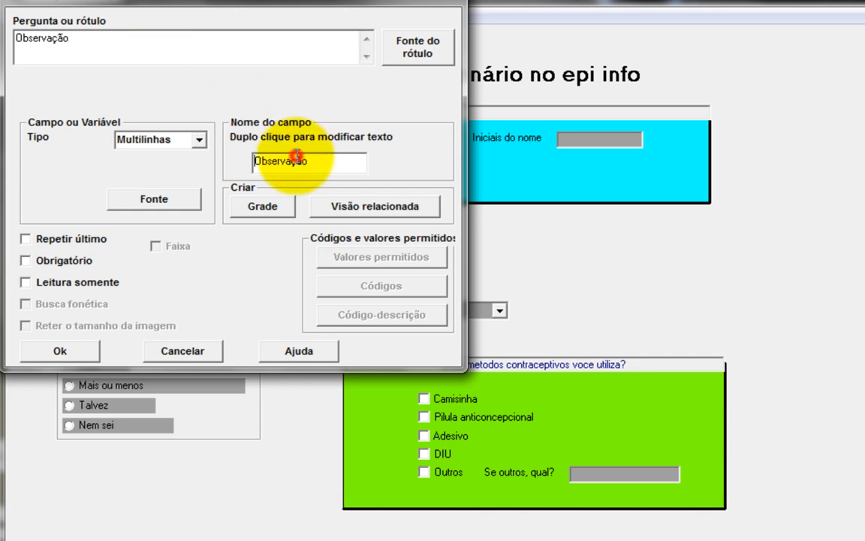
pyautogui.click(90, 349)
# Step: Move the Observação field to the form's bottom-left and widen it into a large entry box
pyautogui.moveTo(218, 516); pyautogui.dragTo(151, 534)
pyautogui.click(193, 539)
pyautogui.moveTo(268, 540); pyautogui.dragTo(570, 528)
pyautogui.click(259, 539)
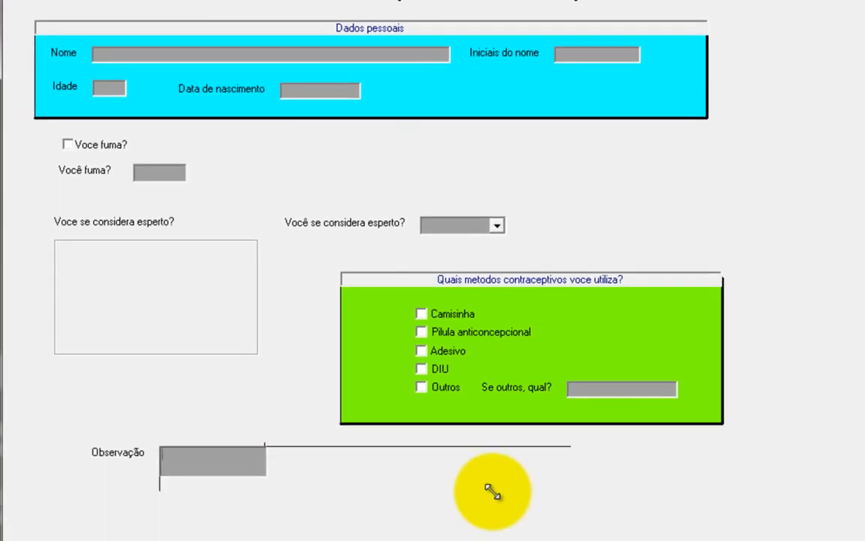
pyautogui.click(340, 471)
pyautogui.click(650, 492)
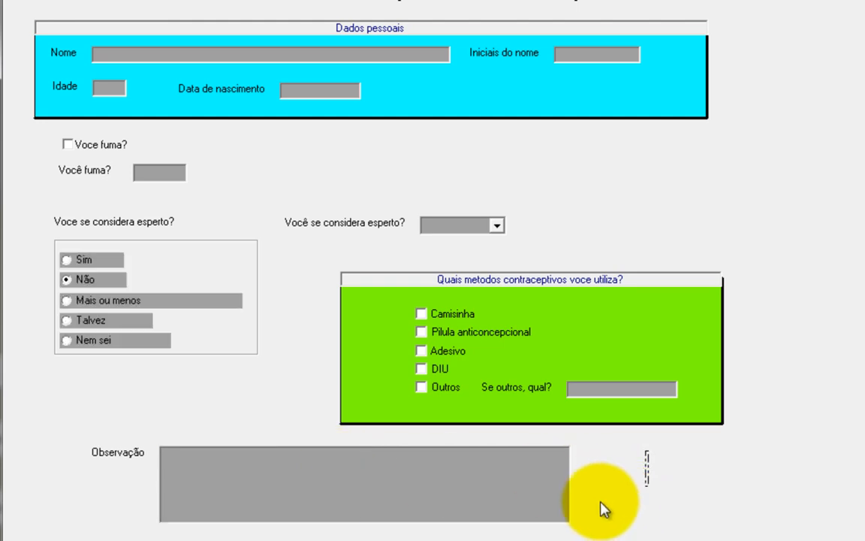
pyautogui.click(270, 486)
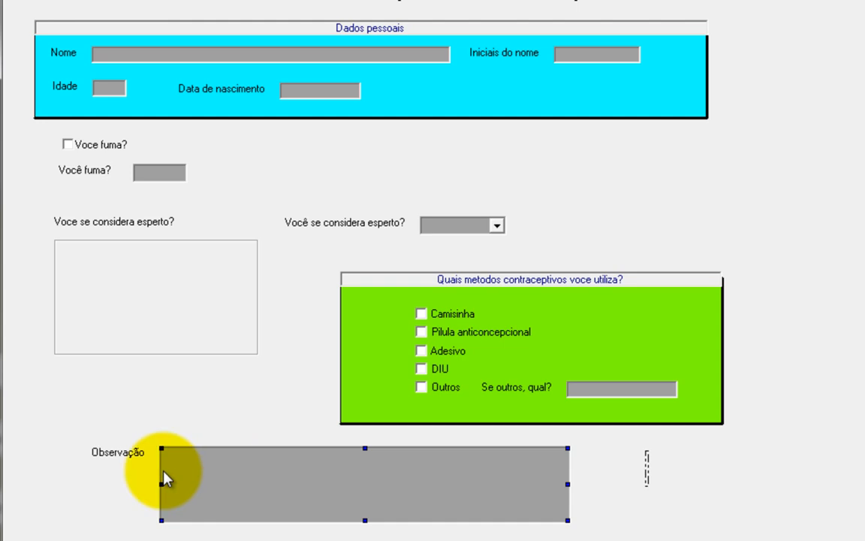
pyautogui.click(112, 487)
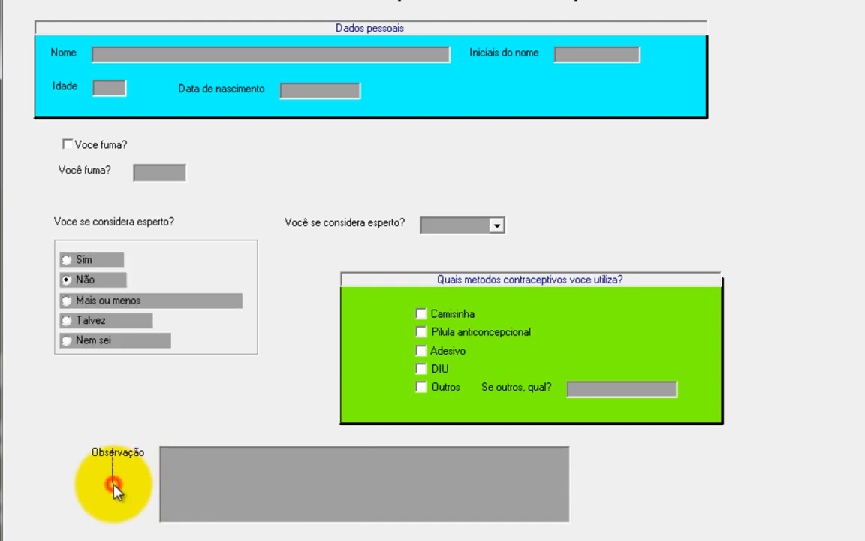
pyautogui.click(257, 479)
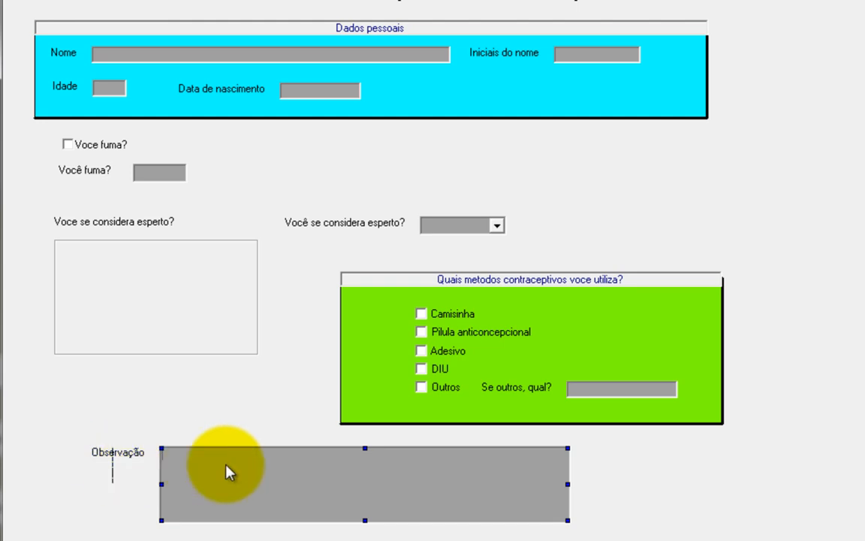
pyautogui.click(618, 467)
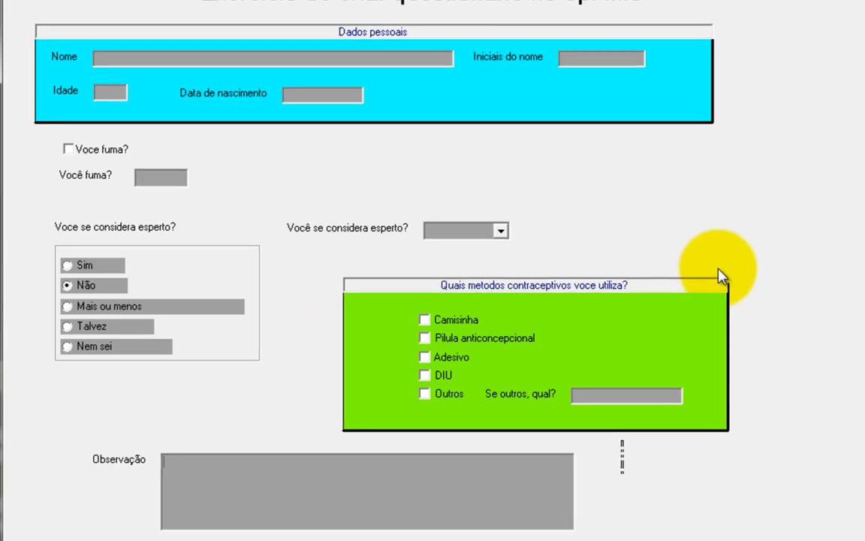
pyautogui.click(730, 267)
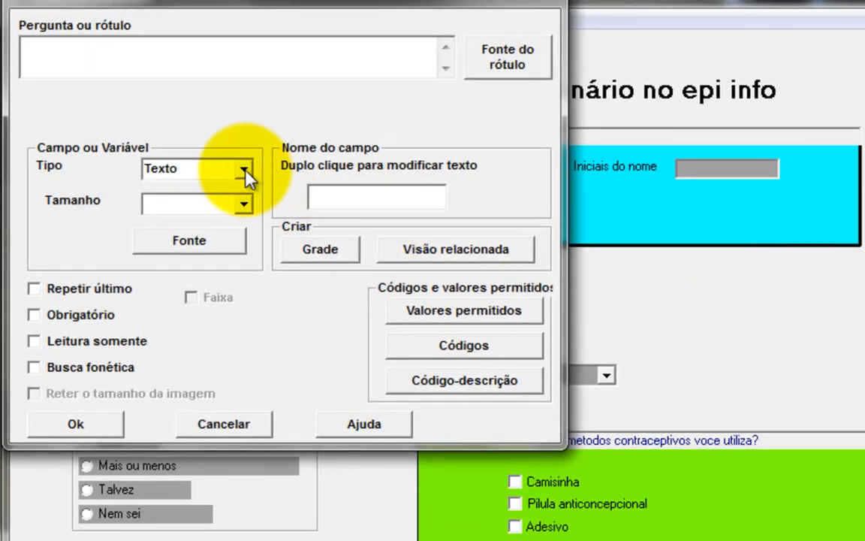
pyautogui.click(244, 170)
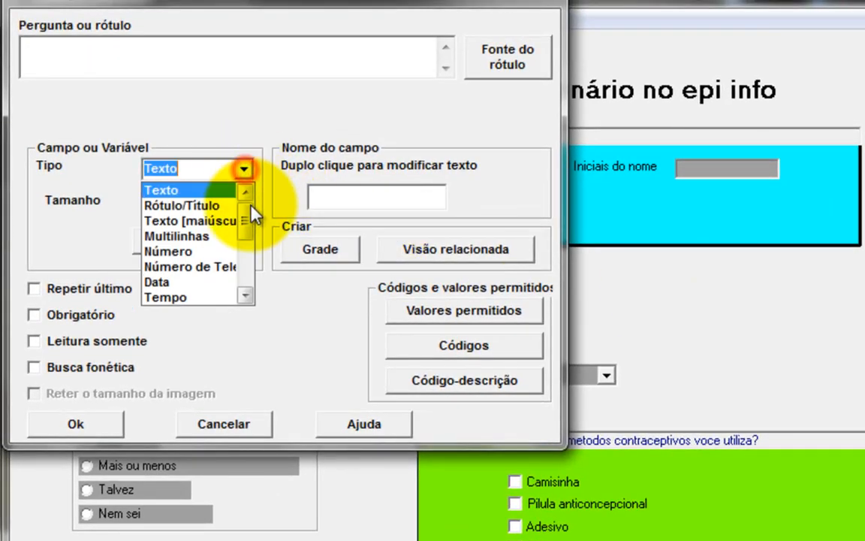
pyautogui.click(245, 294)
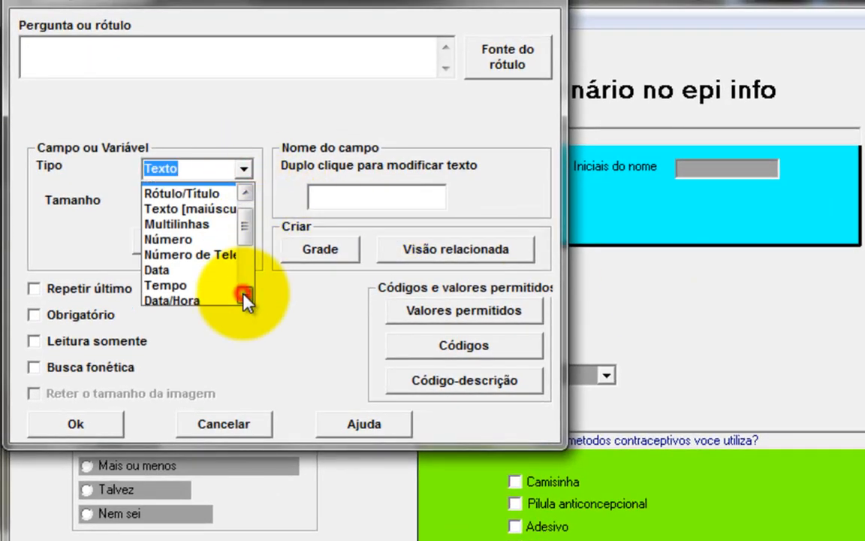
pyautogui.click(214, 253)
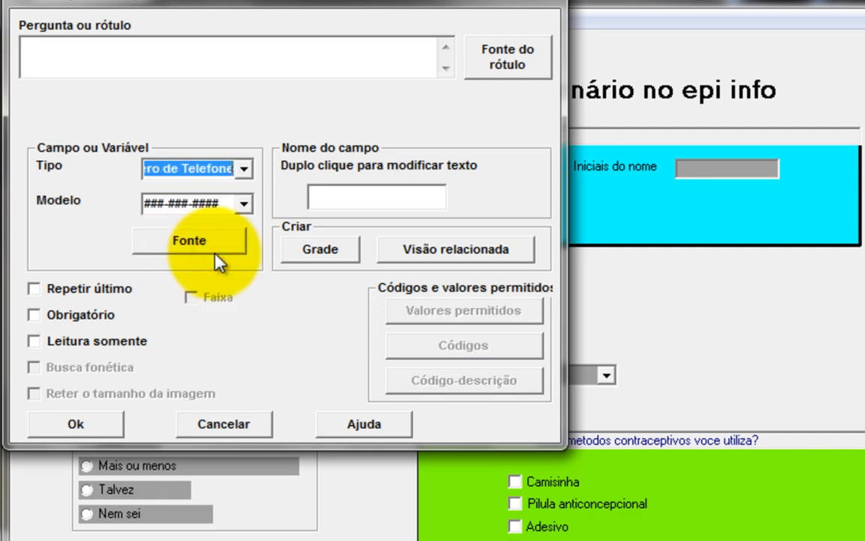
pyautogui.click(245, 205)
pyautogui.click(247, 207)
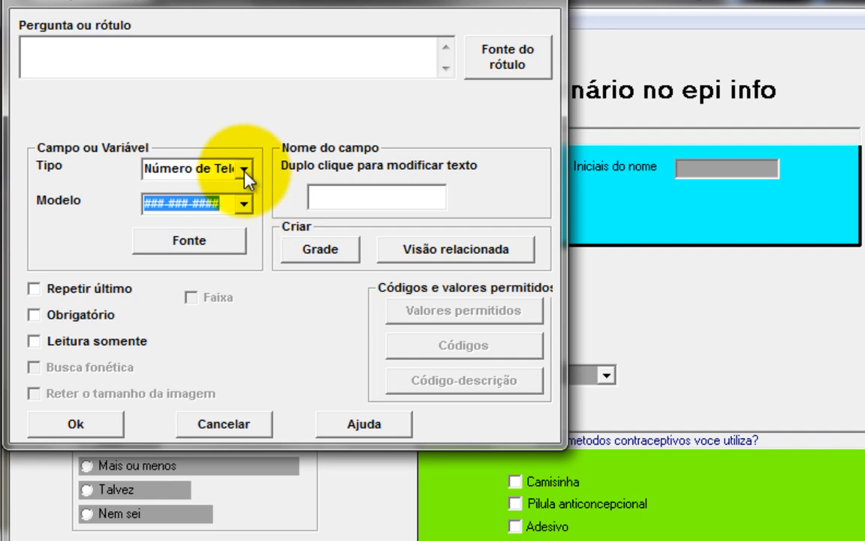
pyautogui.click(244, 171)
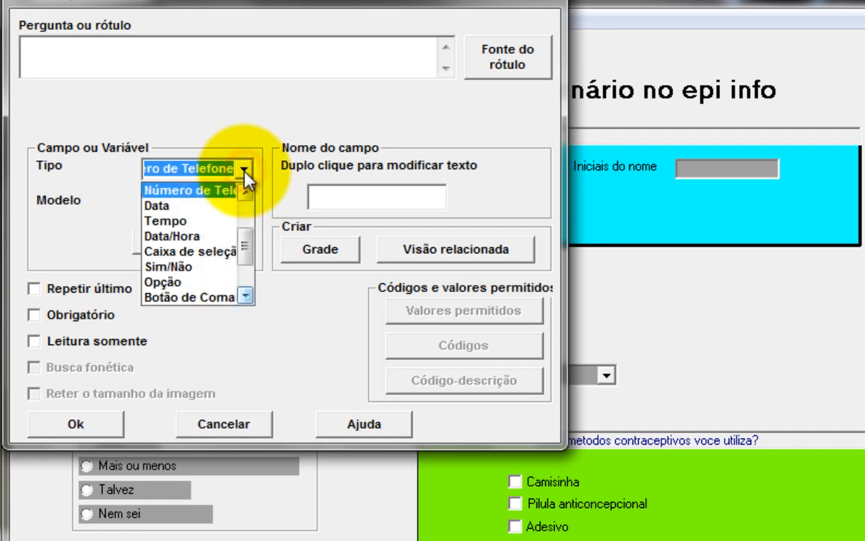
pyautogui.click(222, 221)
pyautogui.click(246, 211)
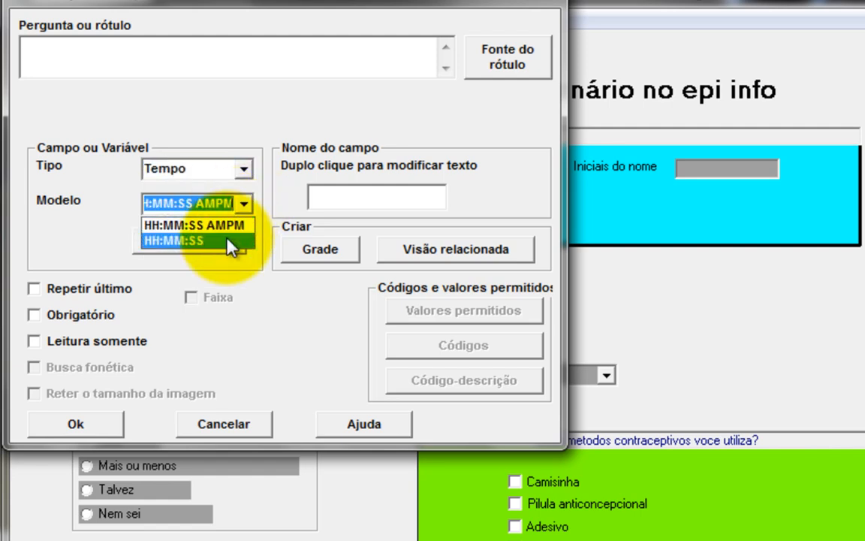
pyautogui.click(227, 240)
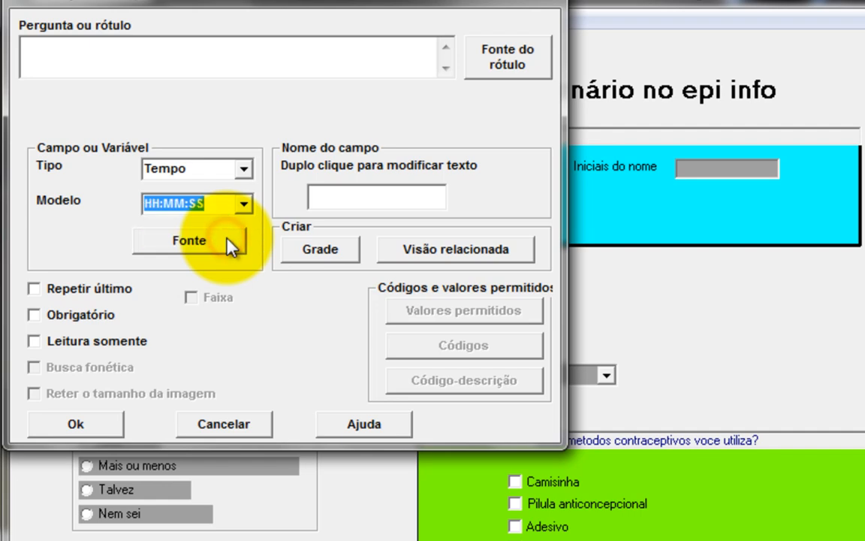
pyautogui.click(244, 204)
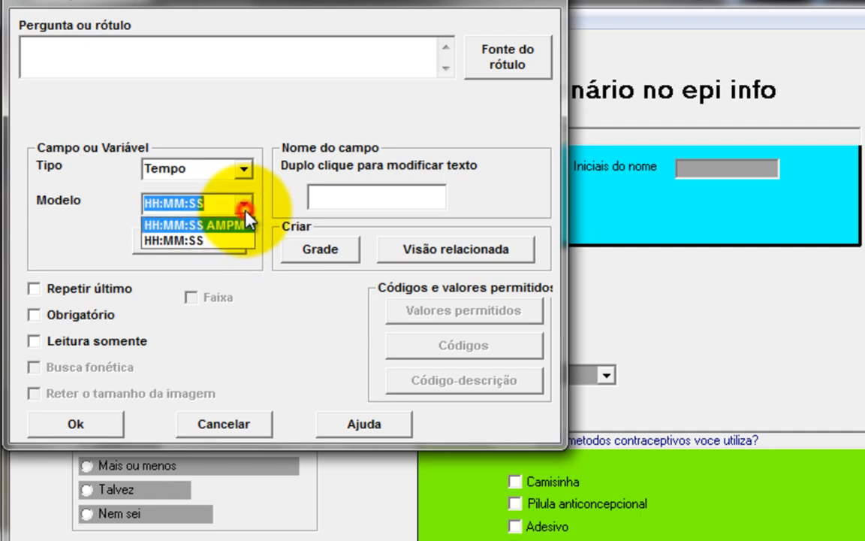
pyautogui.click(211, 237)
pyautogui.click(244, 168)
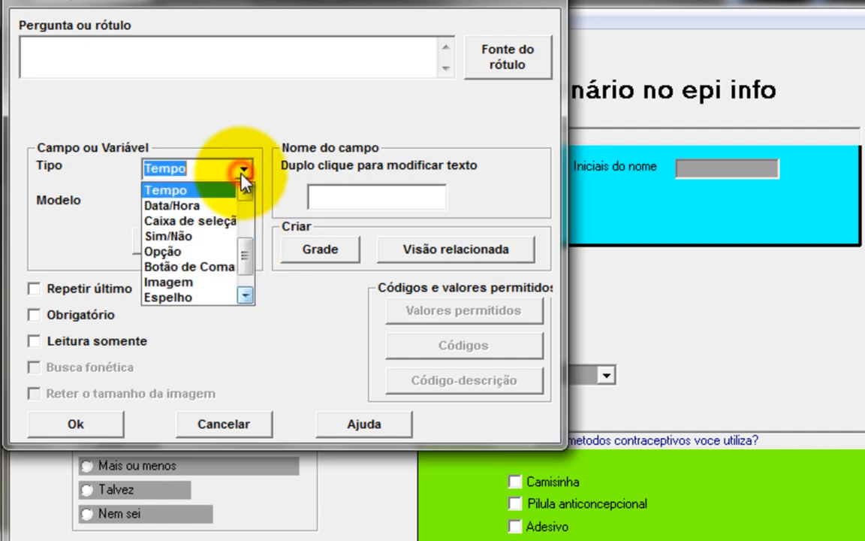
pyautogui.click(217, 205)
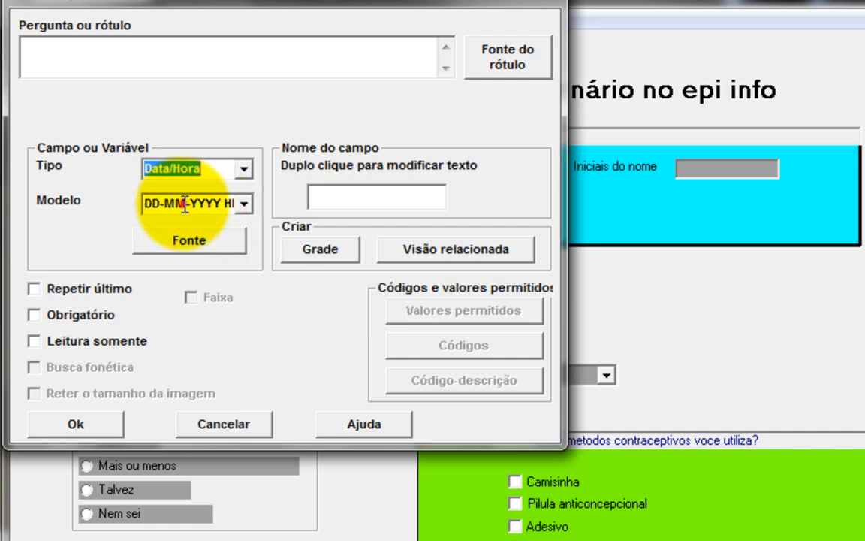
pyautogui.moveTo(184, 205); pyautogui.dragTo(280, 203)
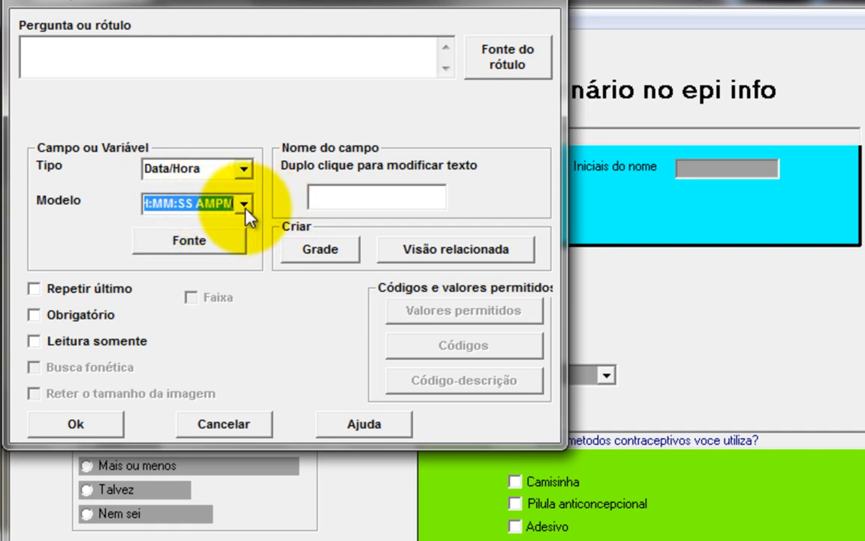
pyautogui.click(245, 168)
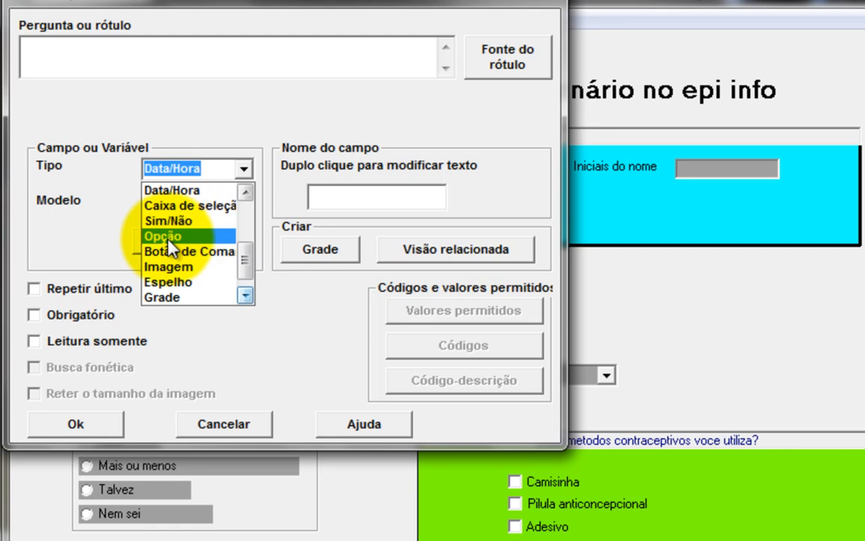
pyautogui.click(246, 293)
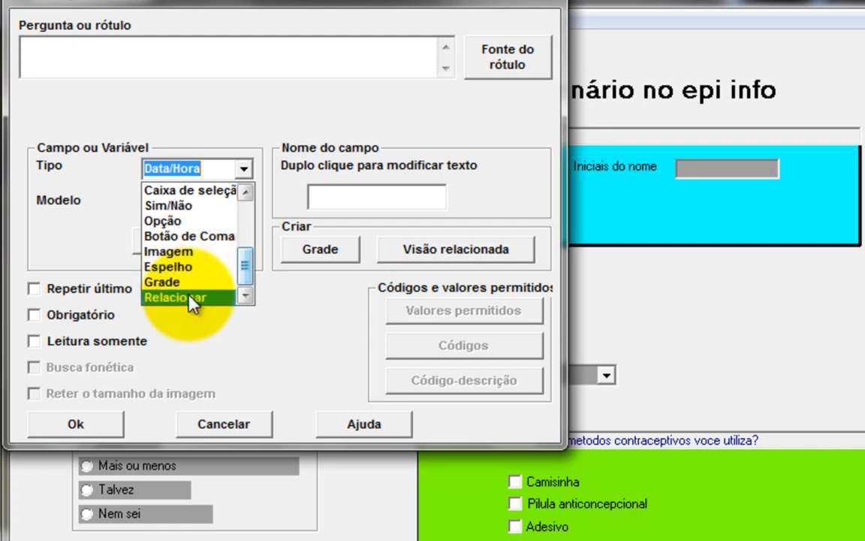
pyautogui.click(251, 332)
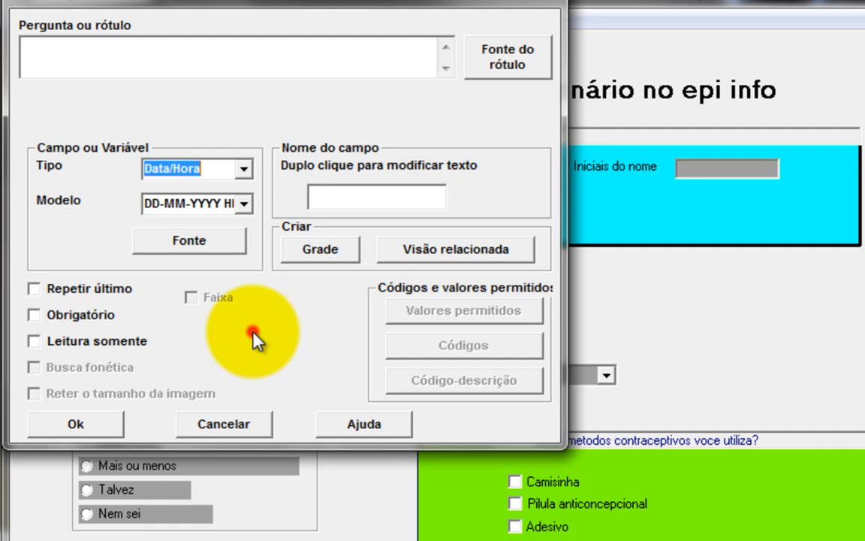
pyautogui.click(207, 426)
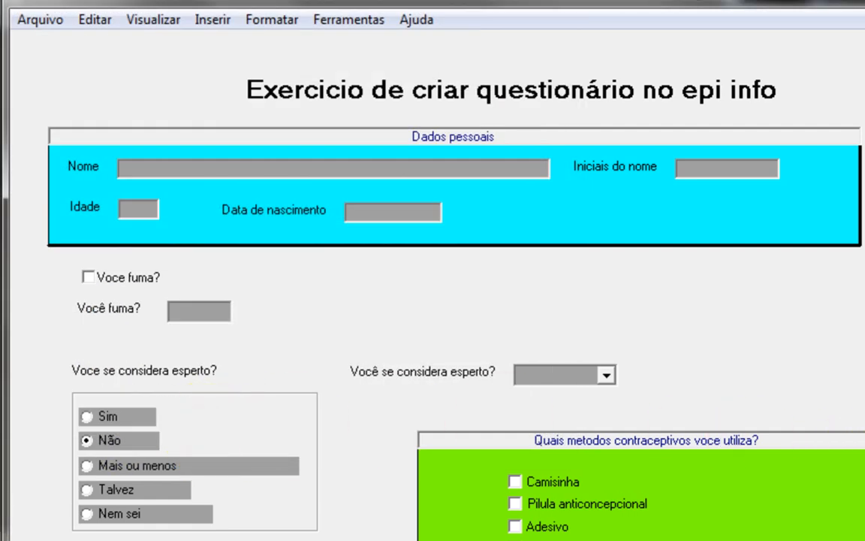
# Step: Save the questionnaire, exit MakeView, and create the Exercicio data table
pyautogui.click(57, 22)
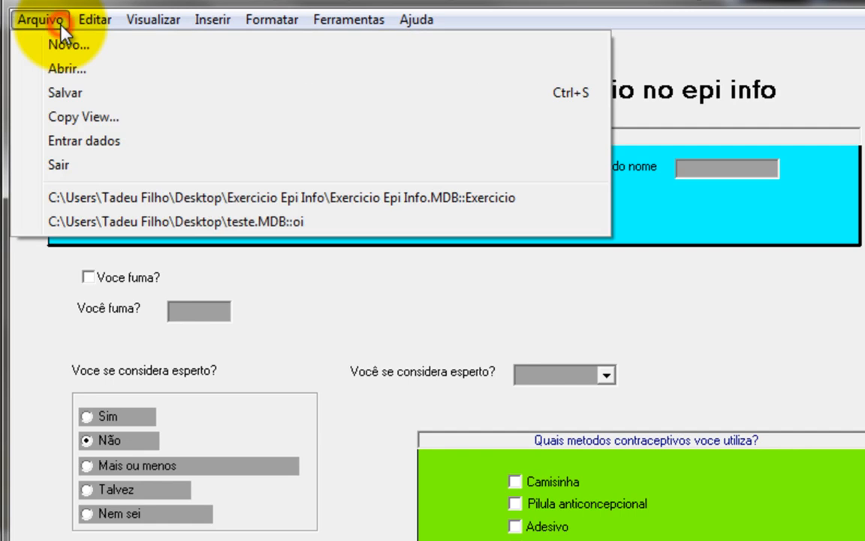
pyautogui.click(59, 92)
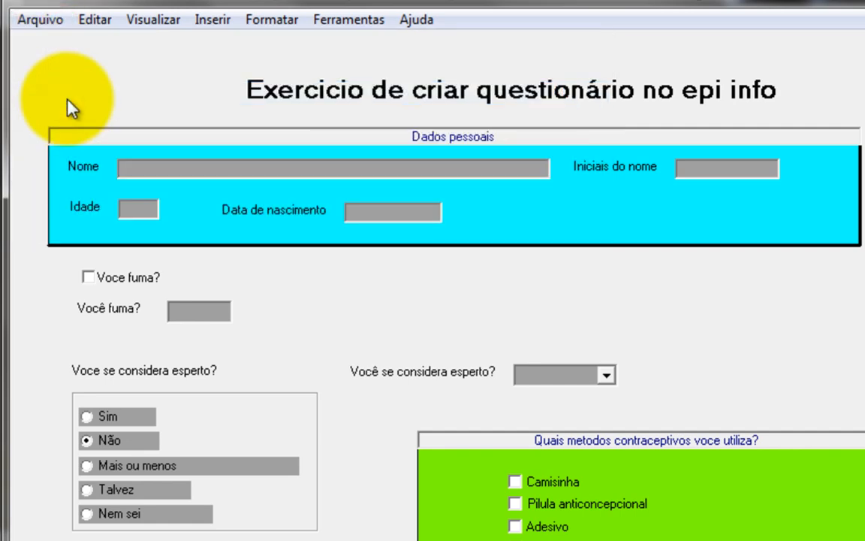
pyautogui.click(25, 21)
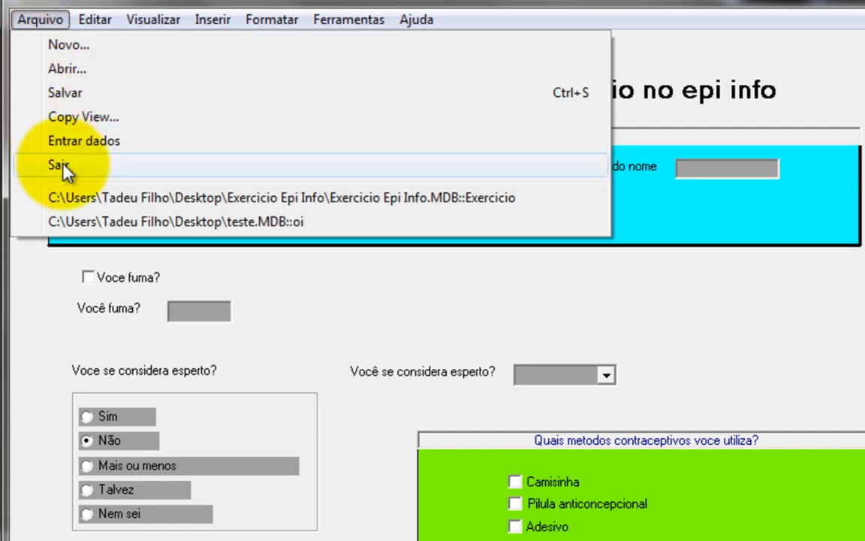
pyautogui.click(63, 167)
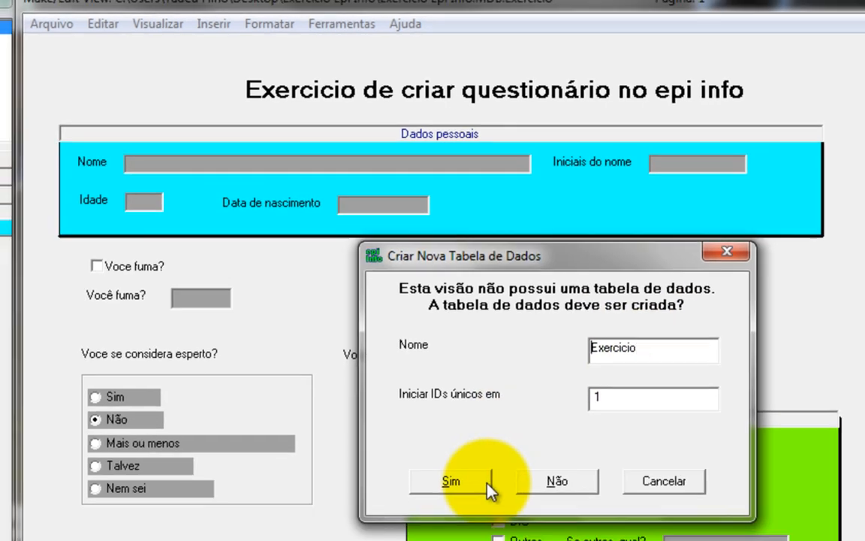
pyautogui.click(497, 510)
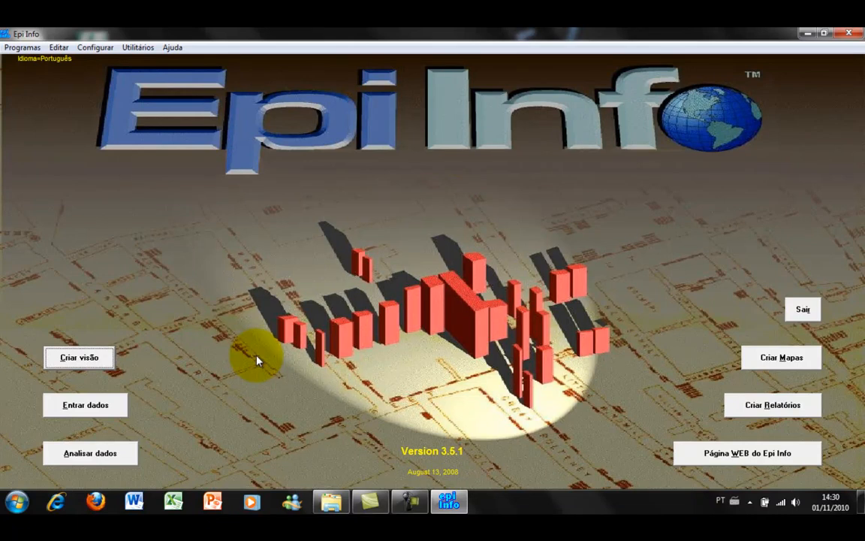
# Step: Launch Enter and open the Exercicio table from the Exercicio Epi Info.mdb project
pyautogui.click(104, 406)
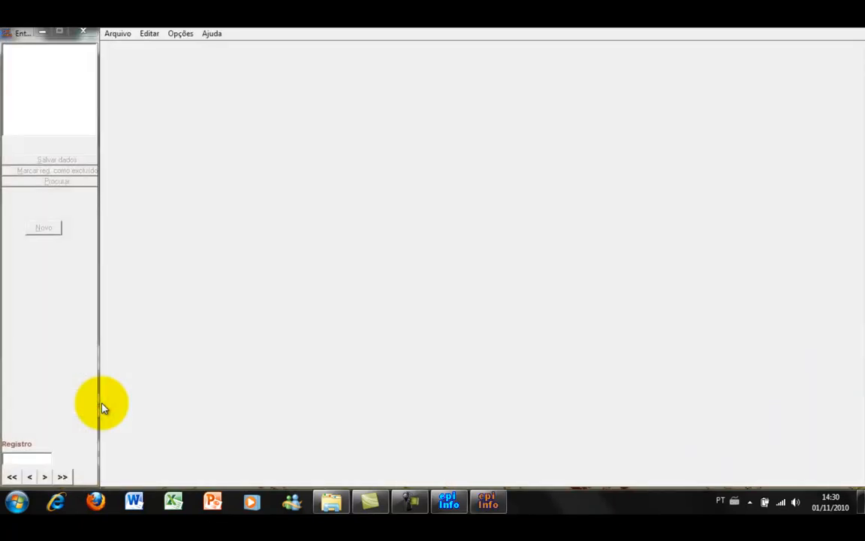
pyautogui.click(124, 35)
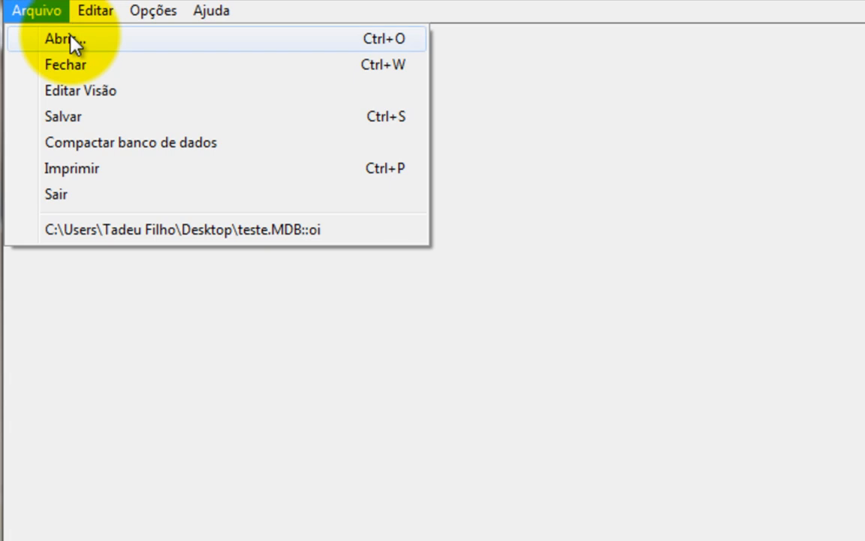
pyautogui.click(71, 40)
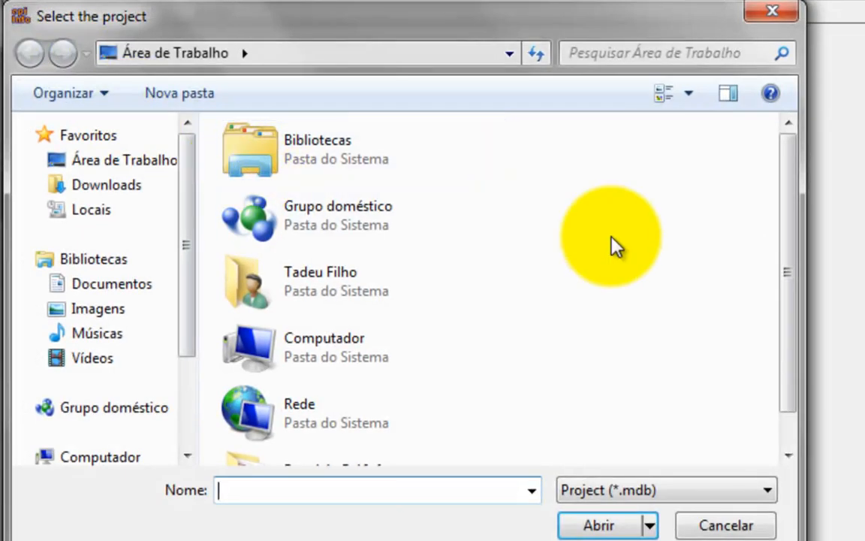
pyautogui.moveTo(798, 304); pyautogui.dragTo(792, 334)
pyautogui.click(322, 428)
pyautogui.doubleClick(322, 428)
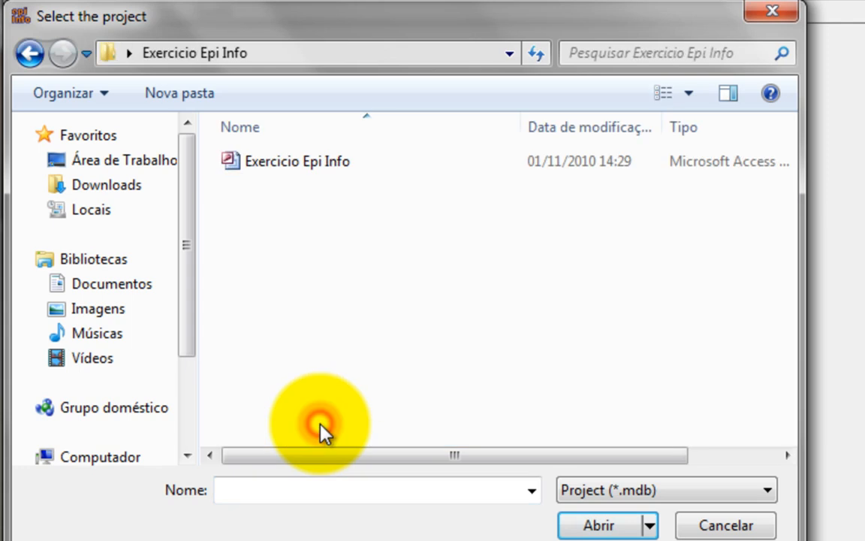
pyautogui.doubleClick(319, 161)
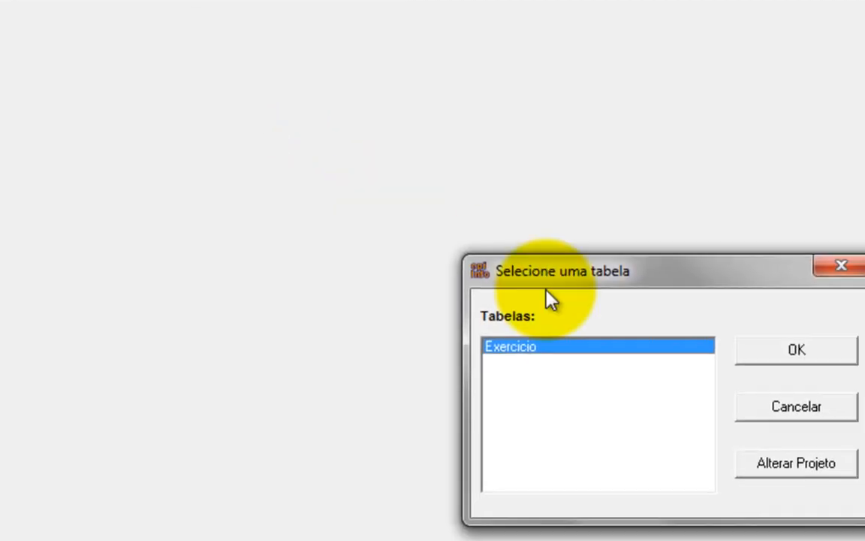
pyautogui.click(550, 330)
pyautogui.doubleClick(551, 332)
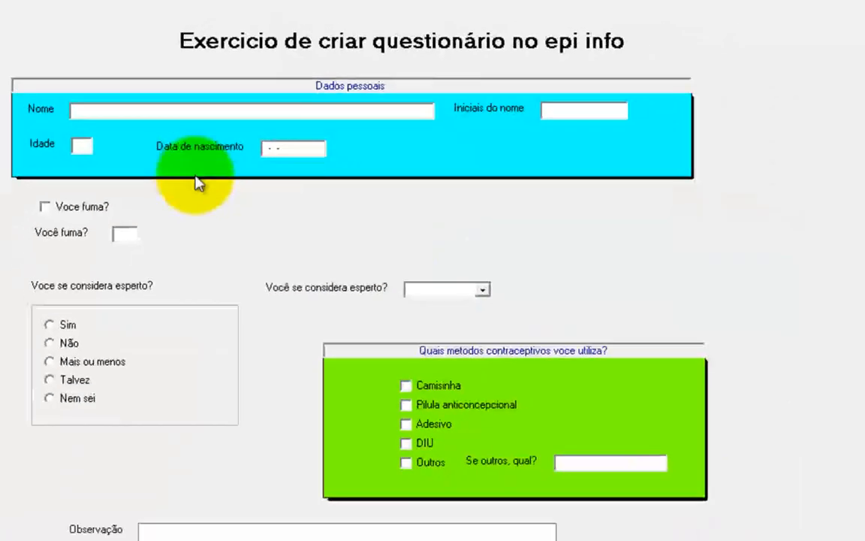
# Step: Type the respondent's full name into the Nome field, correcting a typo
pyautogui.click(143, 103)
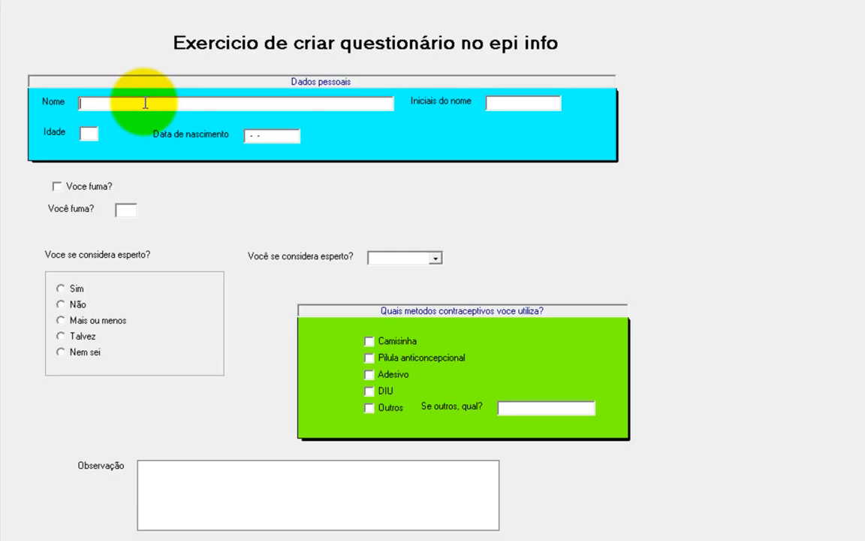
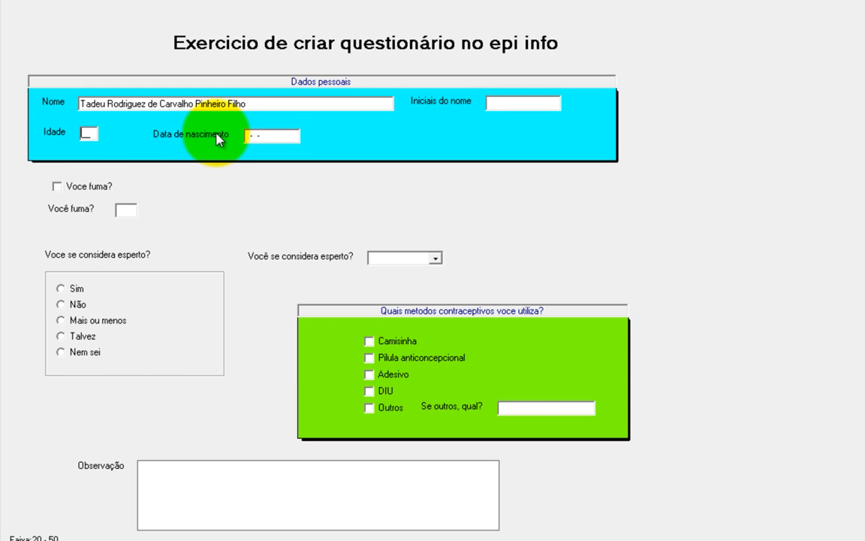
# Step: Enter age 23 and birth date 26-11-1986, tabbing through the fields to Iniciais do nome
pyautogui.press('Tab')
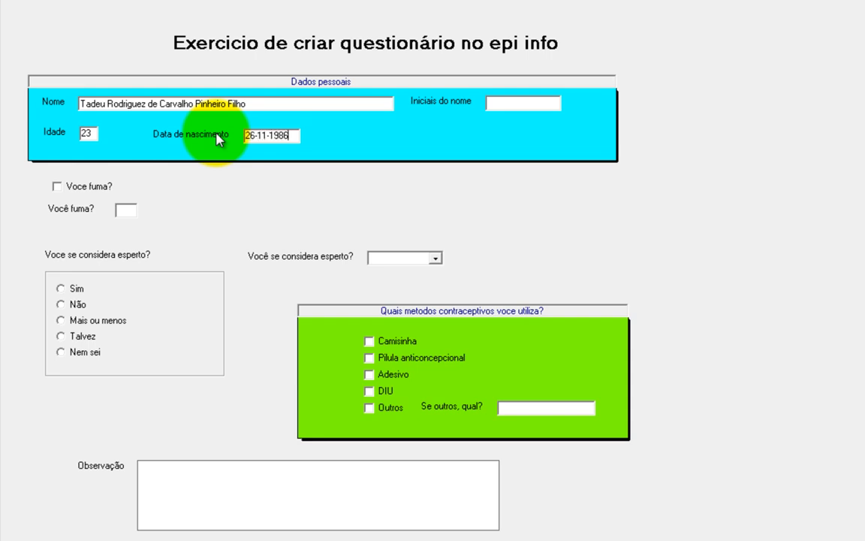
pyautogui.press('Tab')
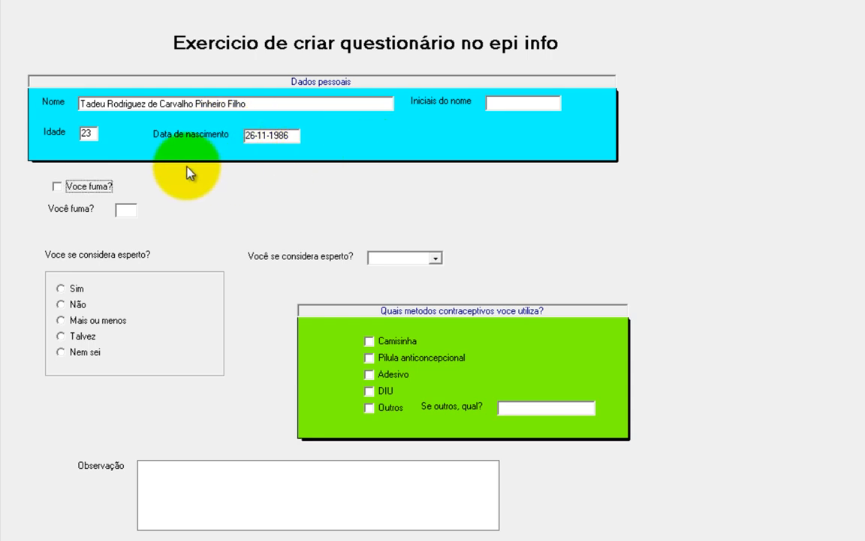
pyautogui.click(262, 105)
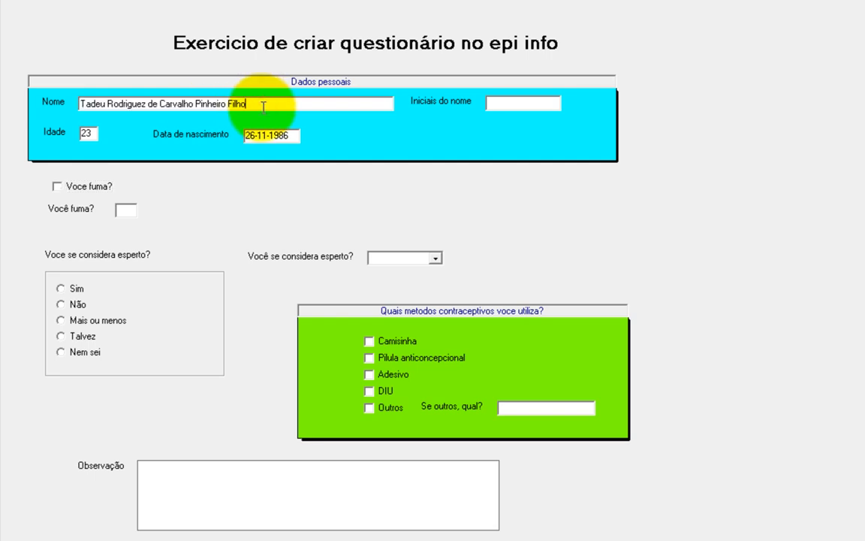
pyautogui.press('Tab')
pyautogui.click(523, 102)
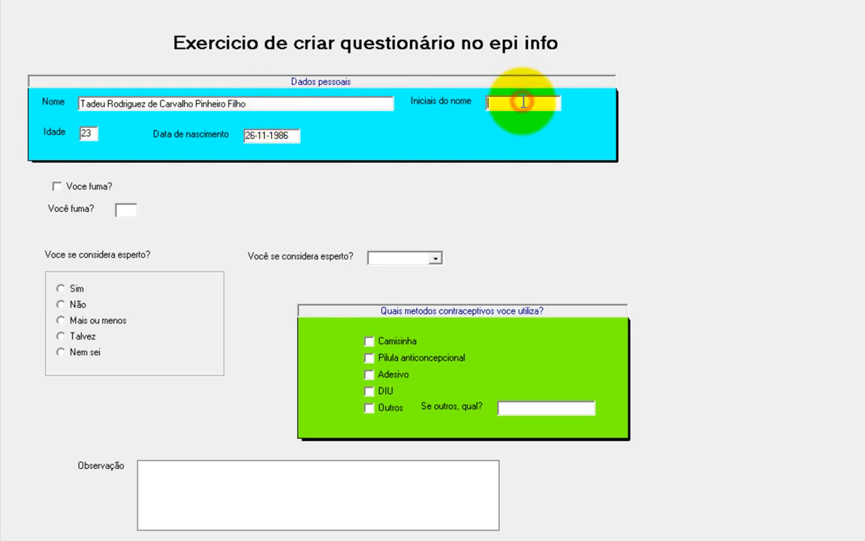
pyautogui.click(314, 99)
pyautogui.press('Tab')
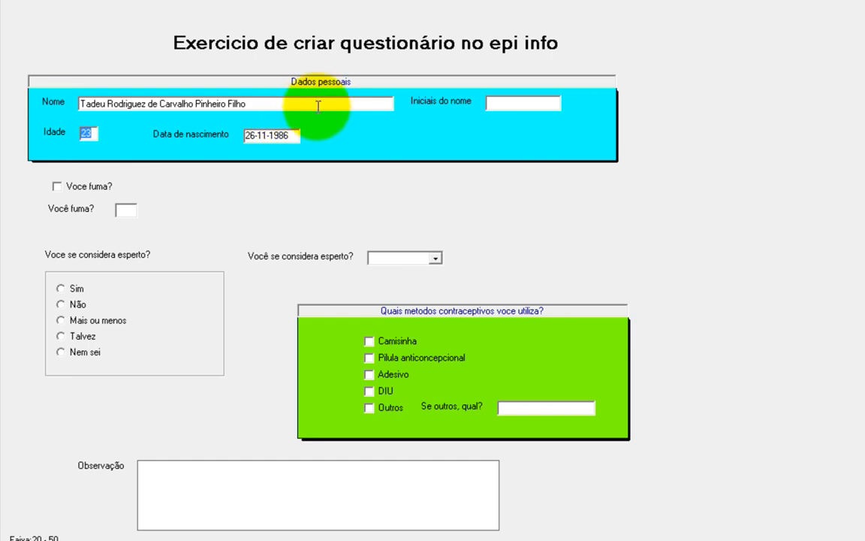
pyautogui.press('Tab')
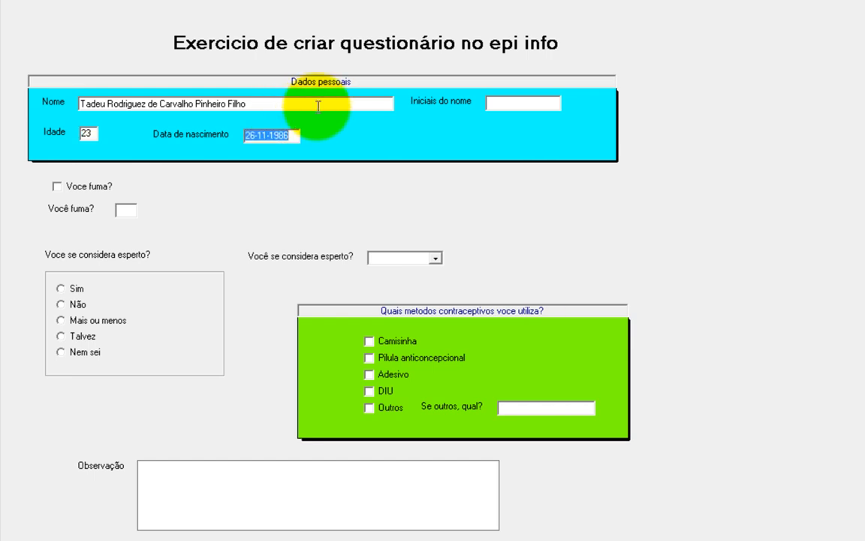
pyautogui.press('Tab')
pyautogui.press('Tab')
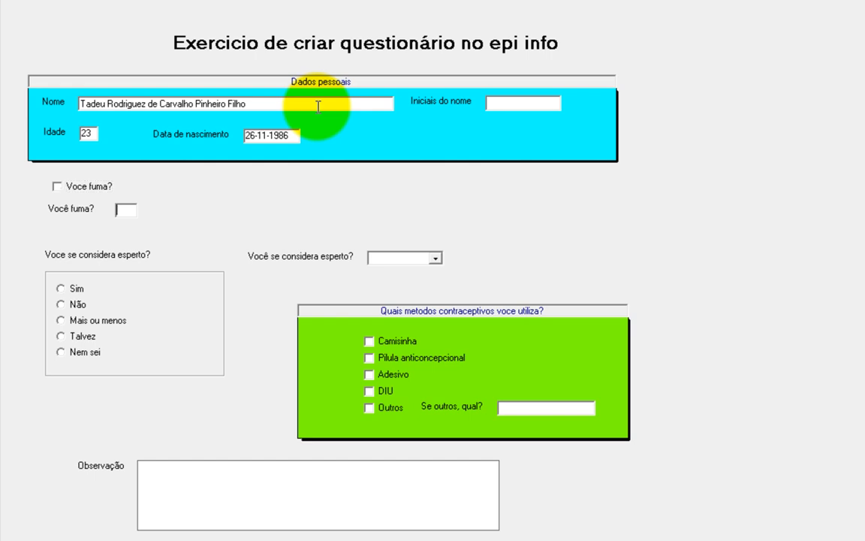
pyautogui.press('Tab')
pyautogui.press('Tab')
pyautogui.press('Tab')
pyautogui.click(494, 105)
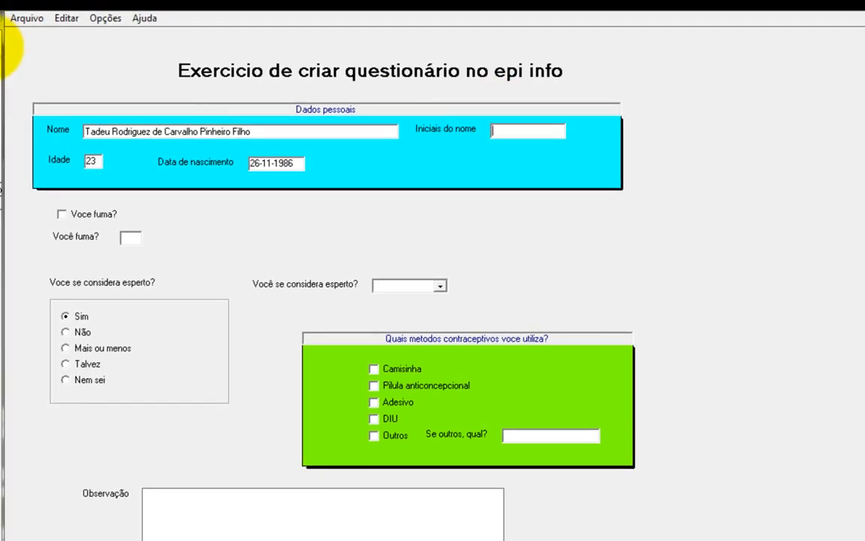
# Step: Reopen the Exercicio view in MakeView via Editar Visão and show the Editar menu
pyautogui.click(26, 21)
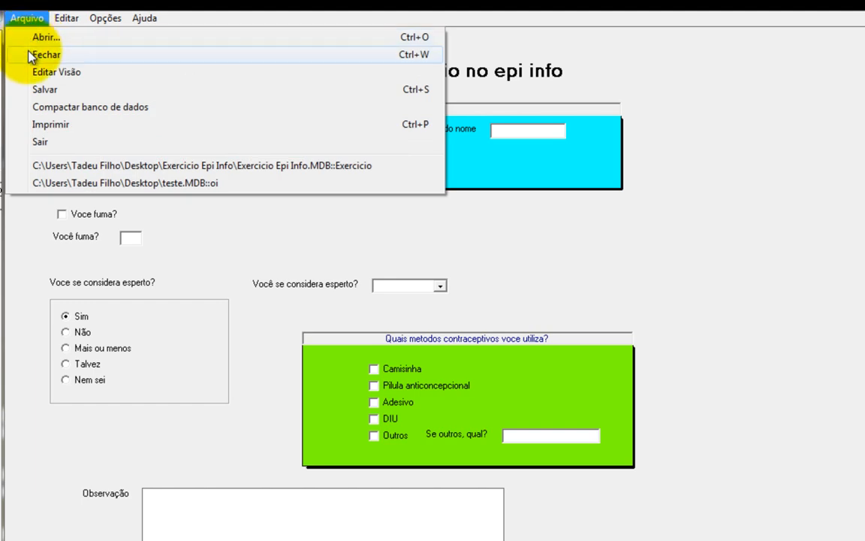
pyautogui.click(19, 75)
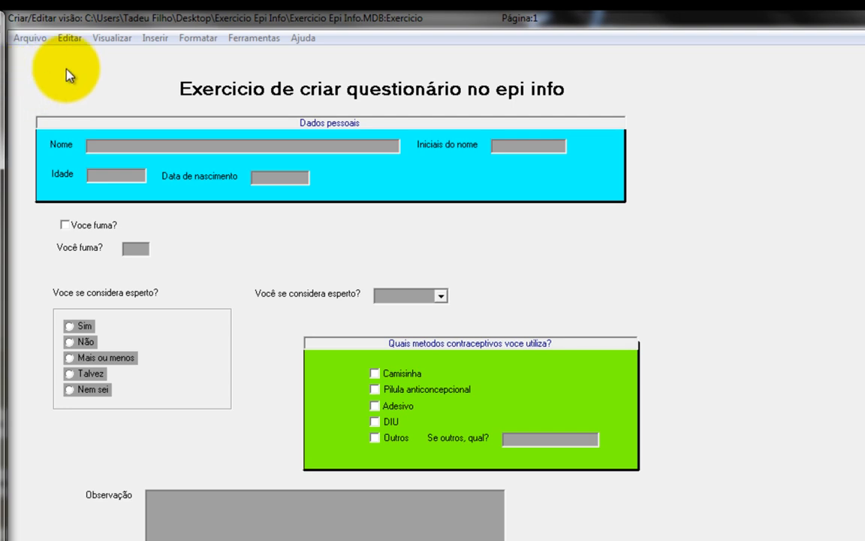
pyautogui.click(66, 38)
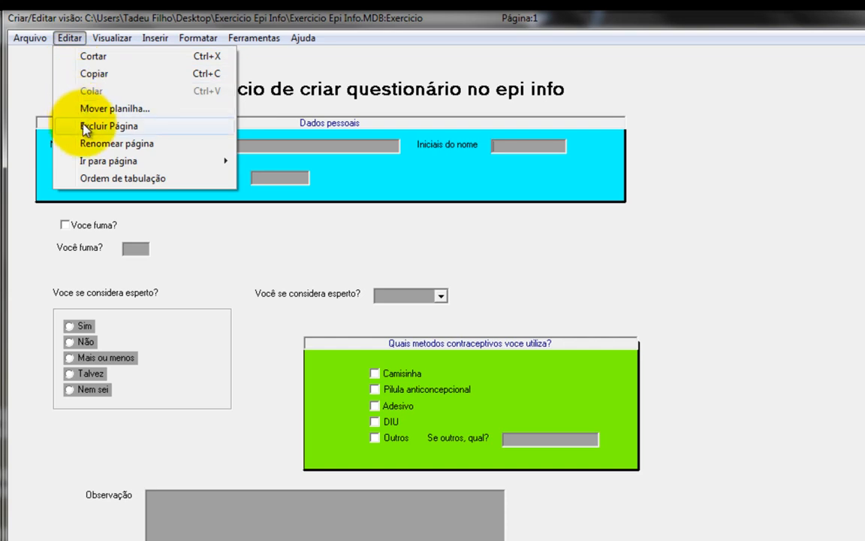
pyautogui.click(72, 40)
pyautogui.click(69, 37)
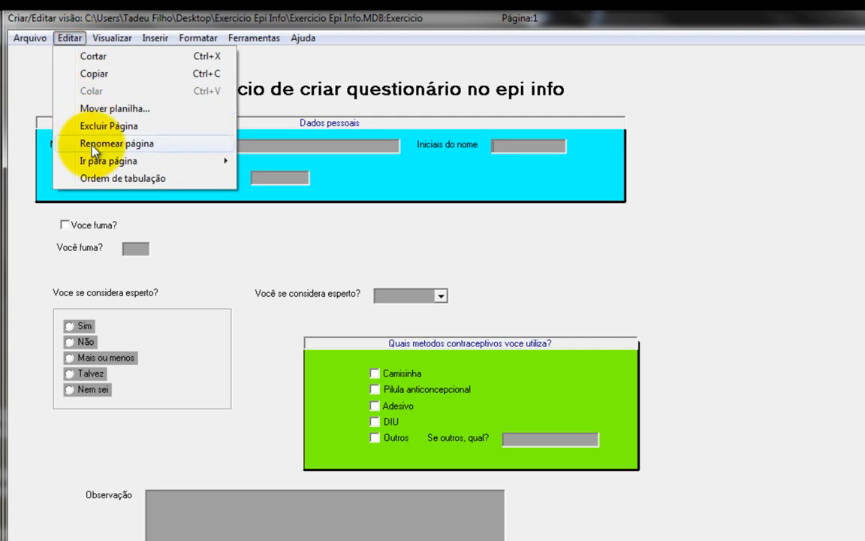
# Step: Open the Tabulação de campos tab-order window and reposition it
pyautogui.click(79, 178)
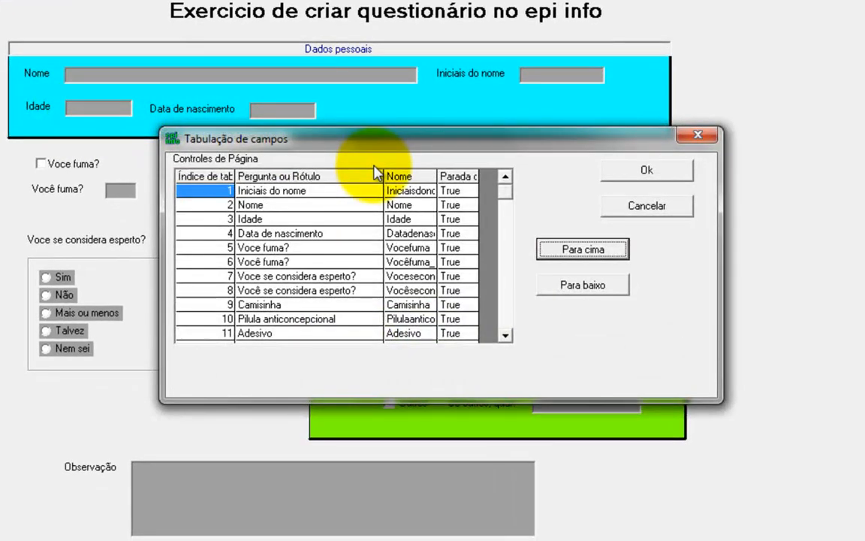
pyautogui.moveTo(448, 156); pyautogui.dragTo(527, 156)
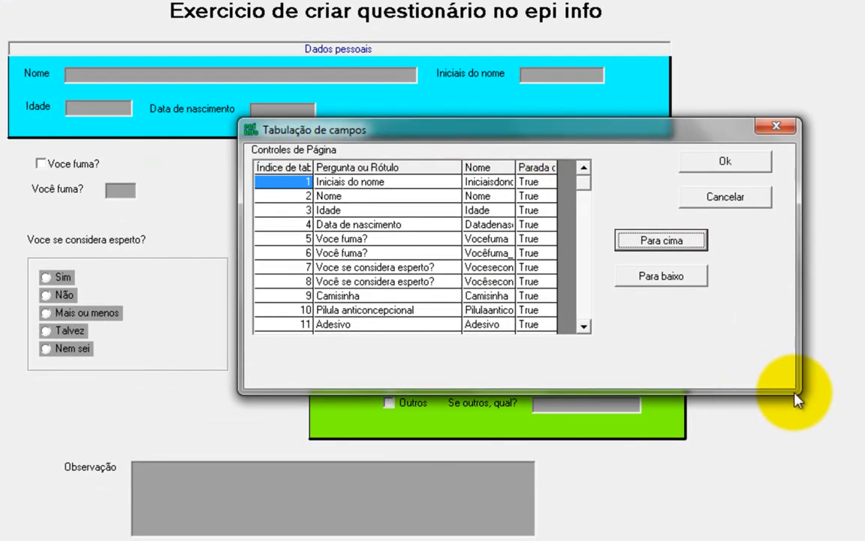
pyautogui.moveTo(614, 132); pyautogui.dragTo(607, 229)
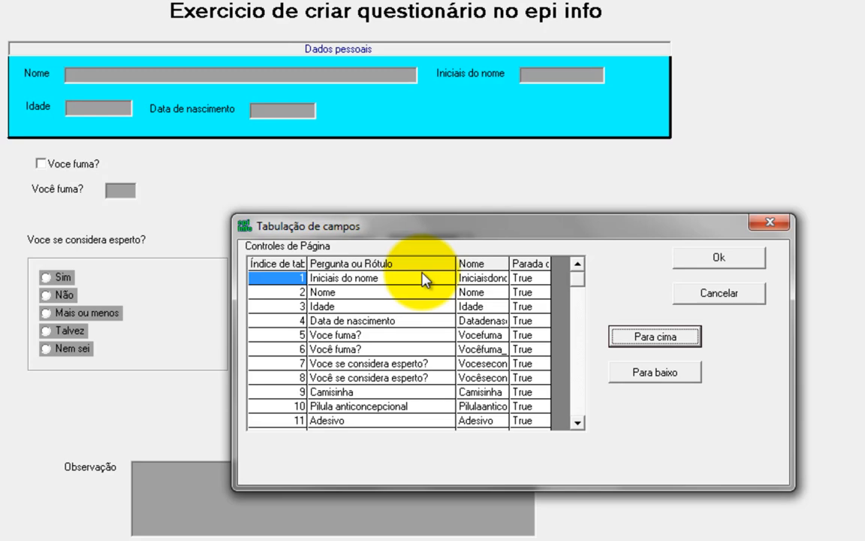
# Step: Move Nome to first in the tab order, then check Iniciais do nome, Idade and Data de nascimento follow
pyautogui.click(352, 281)
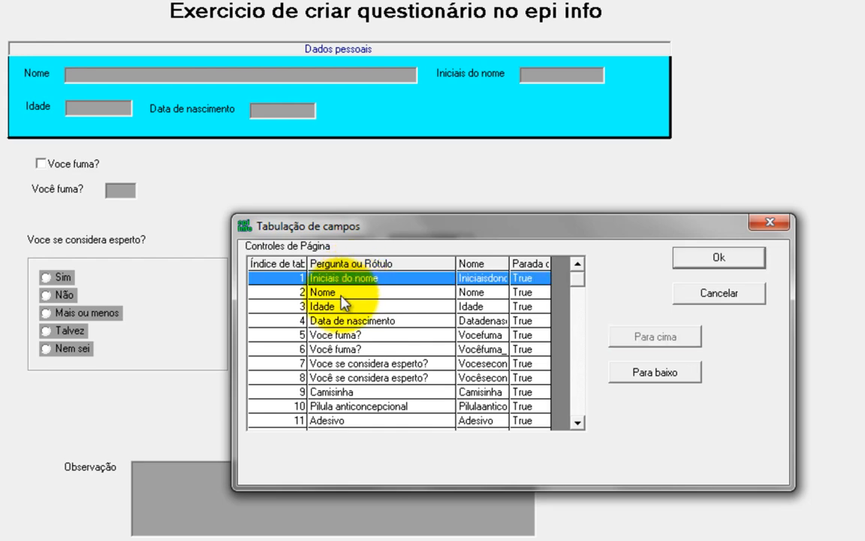
pyautogui.click(349, 294)
pyautogui.click(347, 284)
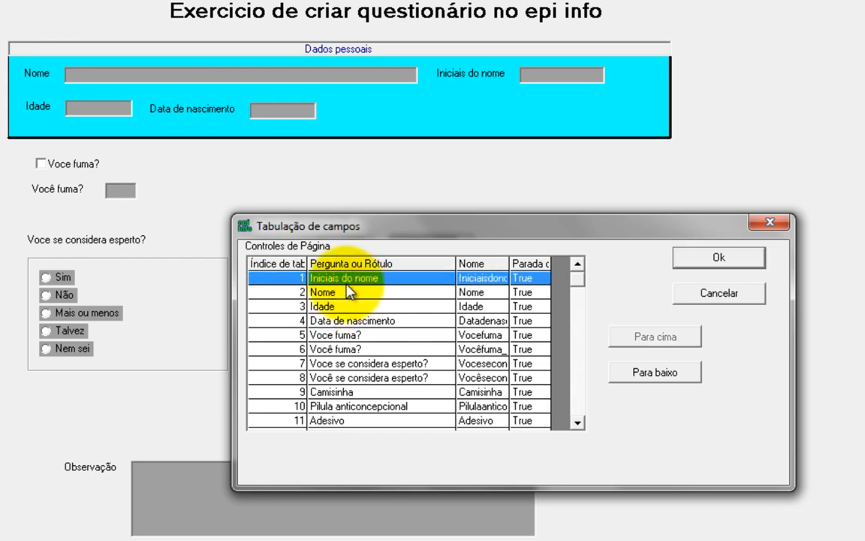
pyautogui.click(353, 292)
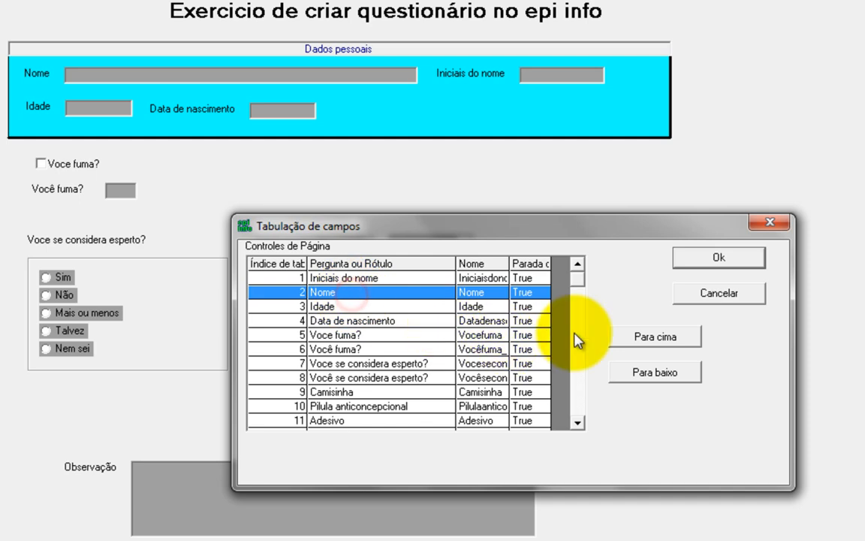
pyautogui.click(646, 341)
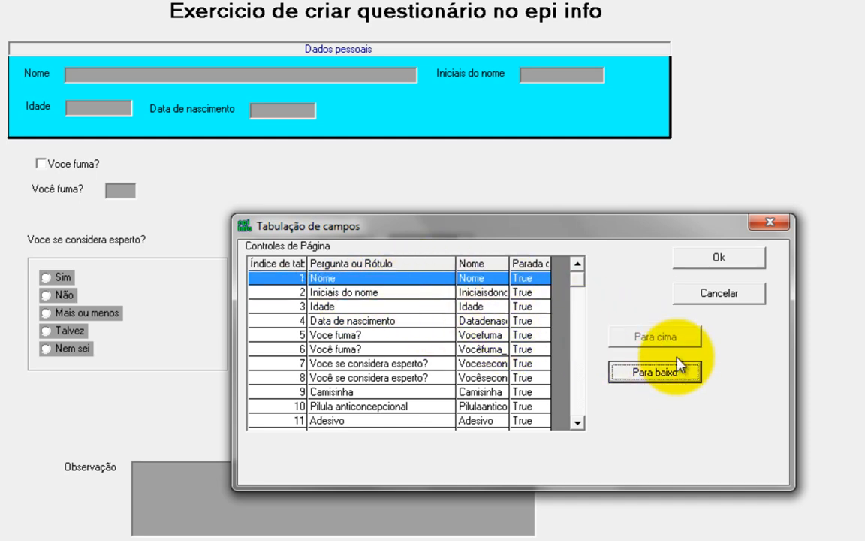
pyautogui.click(373, 292)
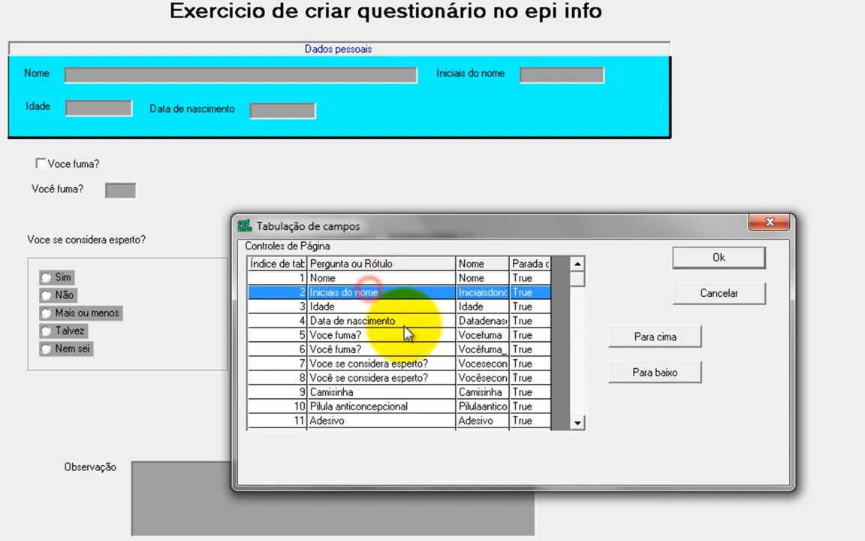
pyautogui.click(399, 307)
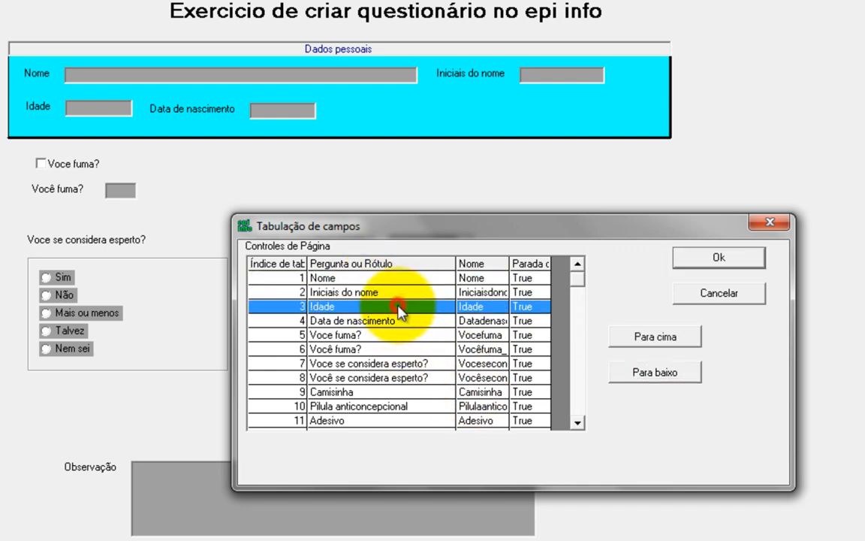
pyautogui.click(397, 320)
# Step: Widen the Nome column and review the Você fuma? and Você se considera esperto? entries
pyautogui.moveTo(485, 226); pyautogui.dragTo(668, 97)
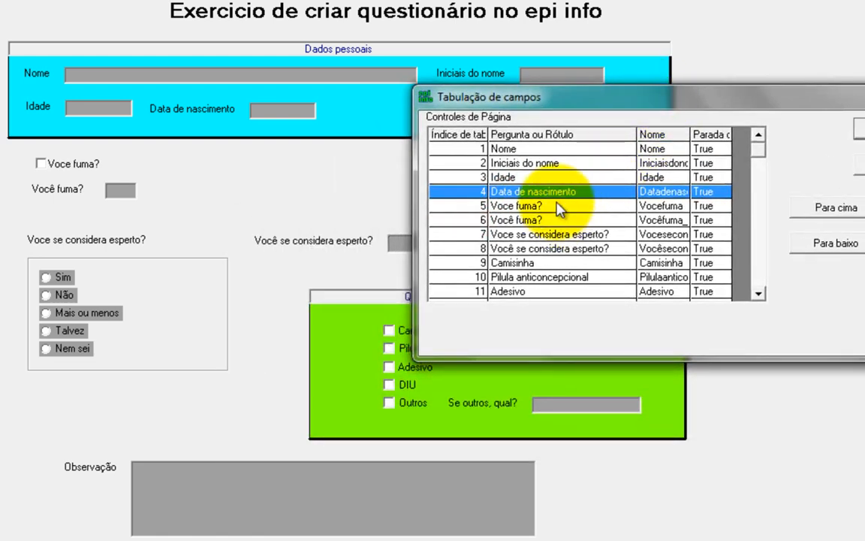
pyautogui.moveTo(690, 134); pyautogui.dragTo(713, 135)
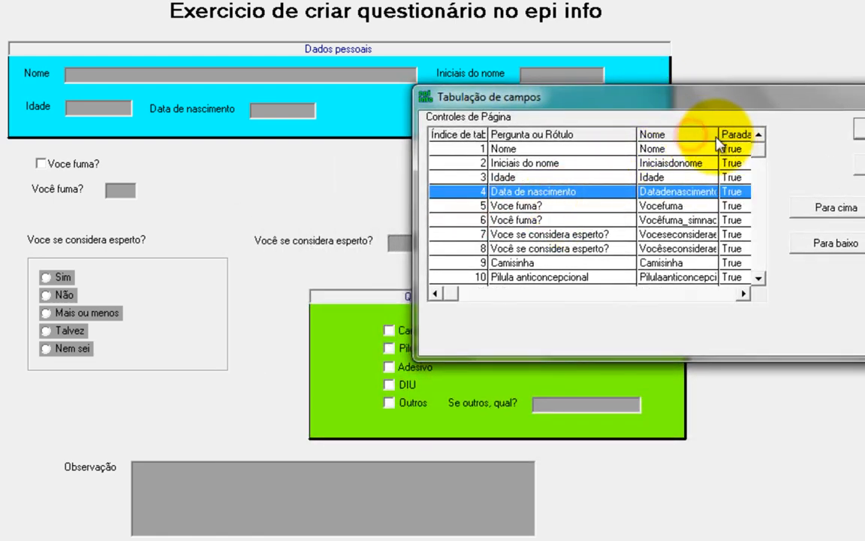
pyautogui.click(569, 209)
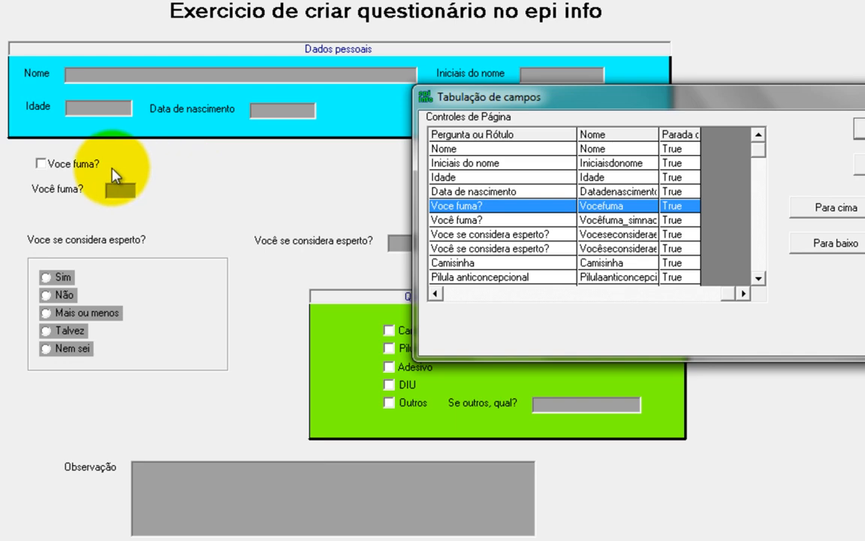
pyautogui.click(502, 222)
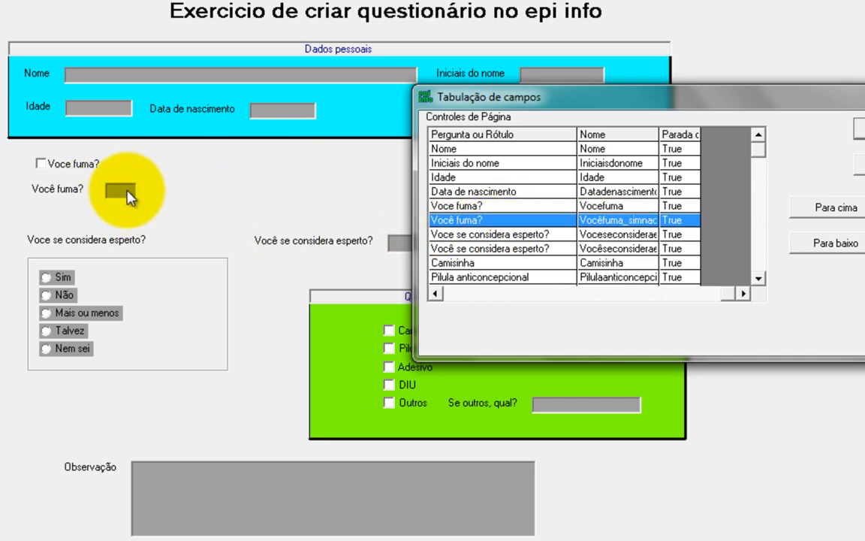
pyautogui.click(504, 235)
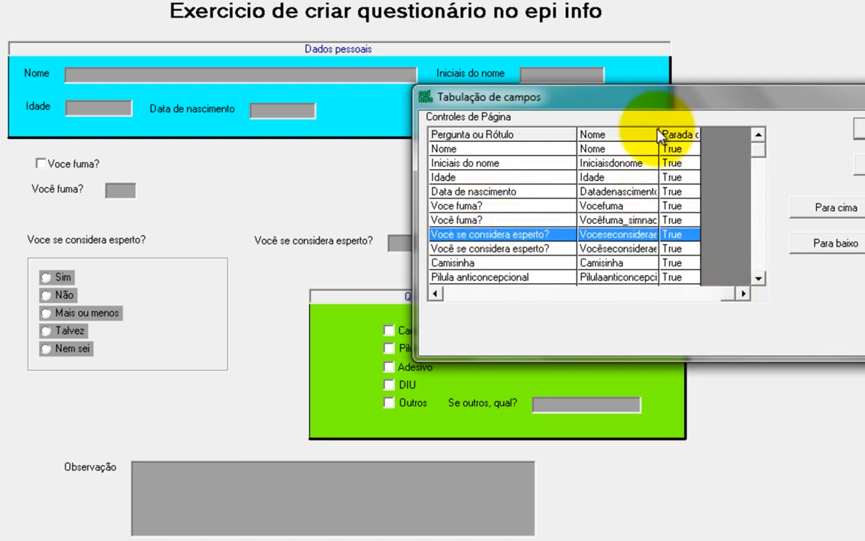
pyautogui.moveTo(659, 135); pyautogui.dragTo(704, 135)
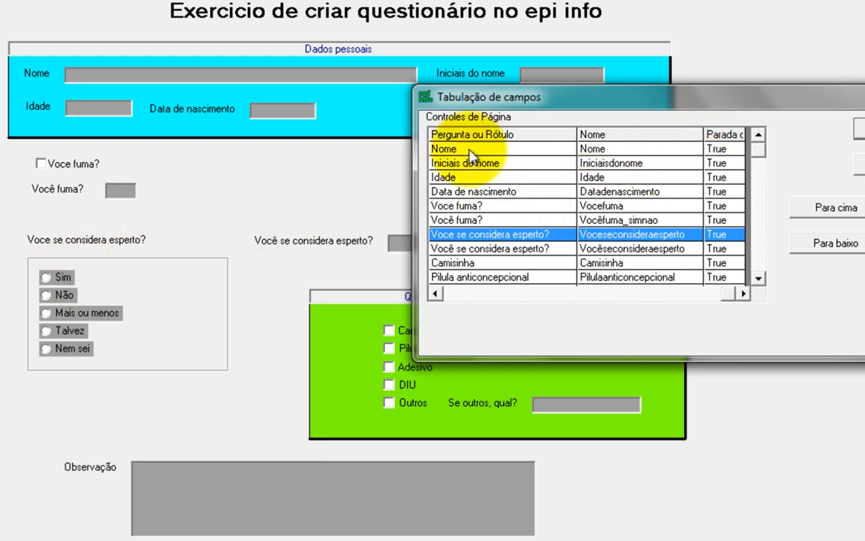
pyautogui.moveTo(552, 96); pyautogui.dragTo(443, 4)
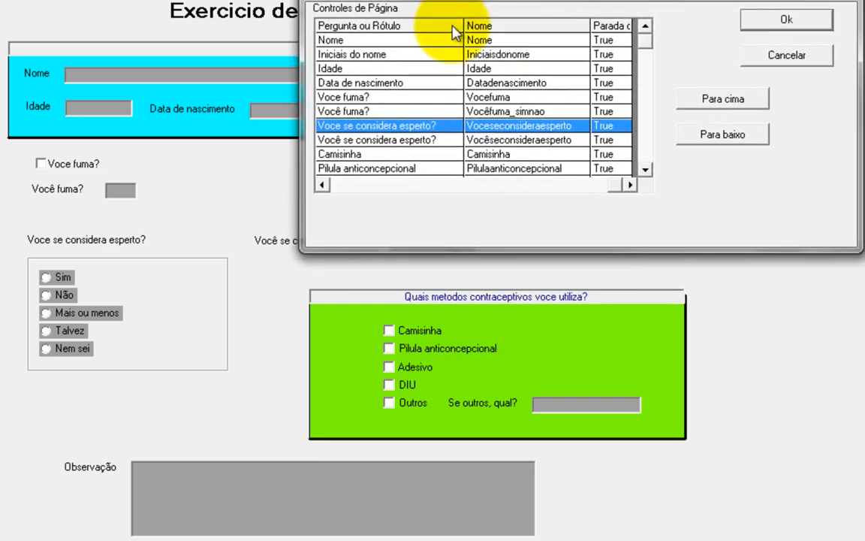
pyautogui.click(442, 141)
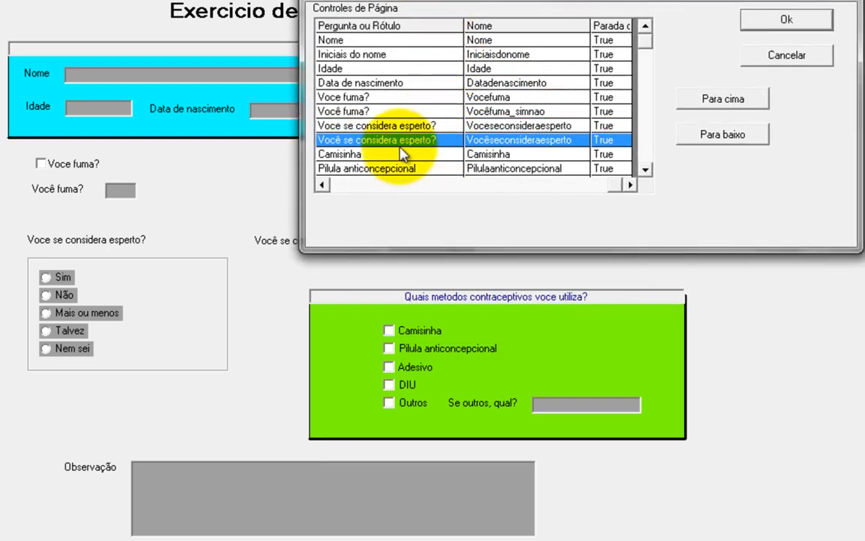
# Step: Review the contraceptive fields from Camisinha through Se outros, qual? and accept the tab order
pyautogui.moveTo(418, 1); pyautogui.dragTo(369, 0)
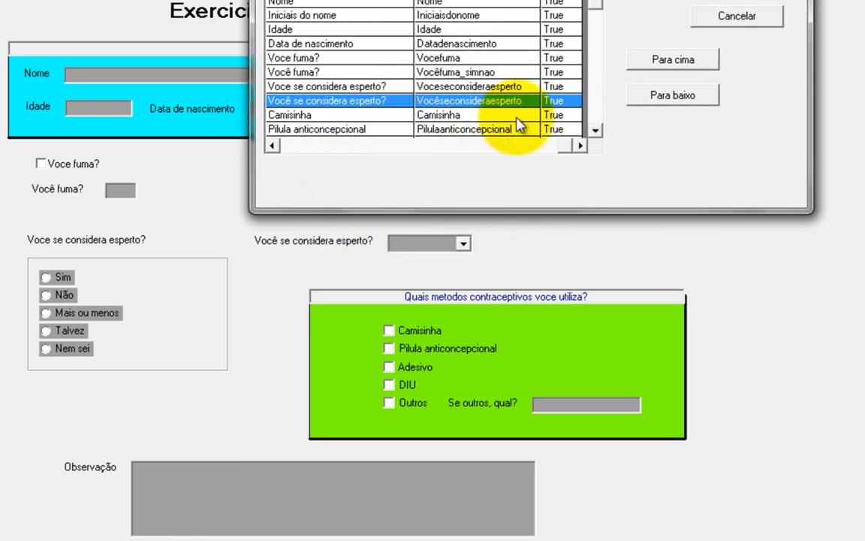
pyautogui.doubleClick(596, 133)
pyautogui.doubleClick(597, 133)
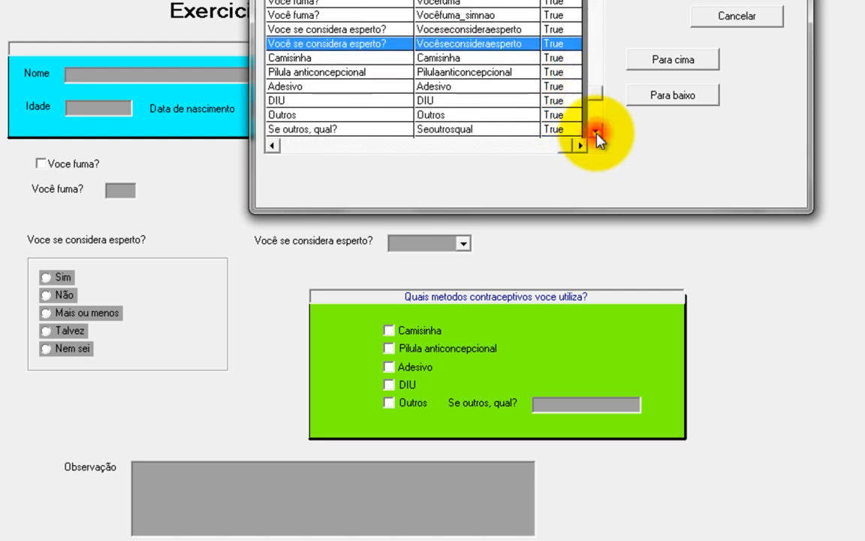
pyautogui.click(345, 61)
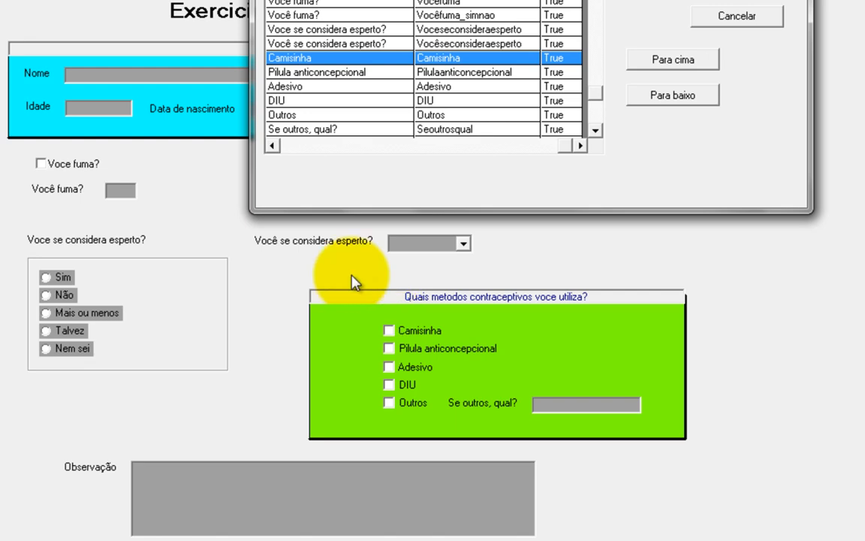
pyautogui.click(319, 73)
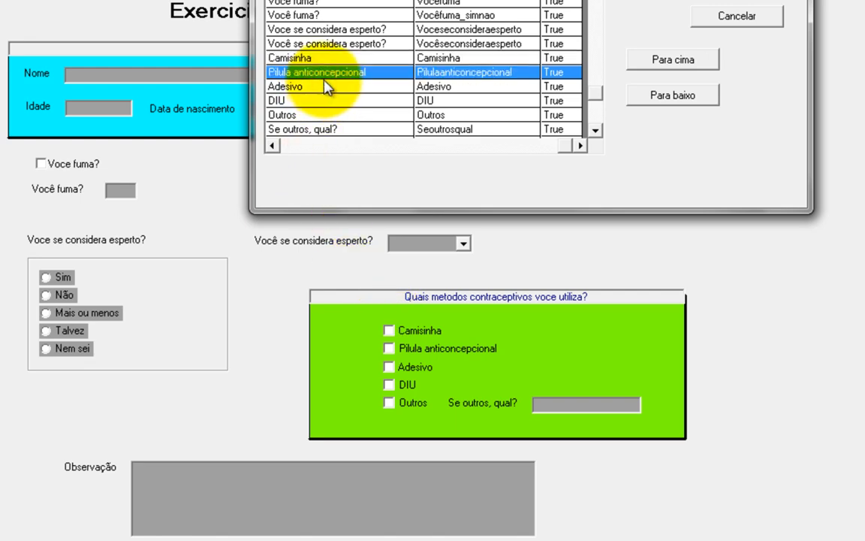
pyautogui.press('Down')
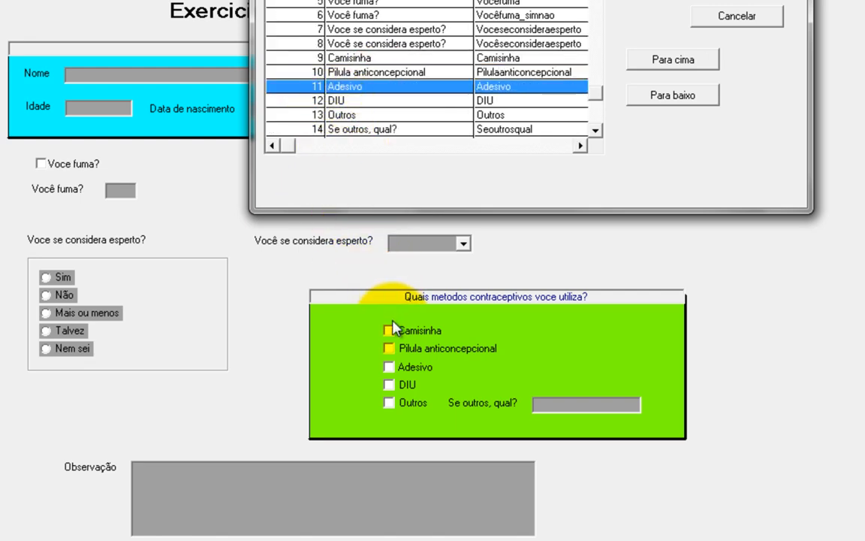
pyautogui.press('Down')
pyautogui.press('Down')
pyautogui.press('Down')
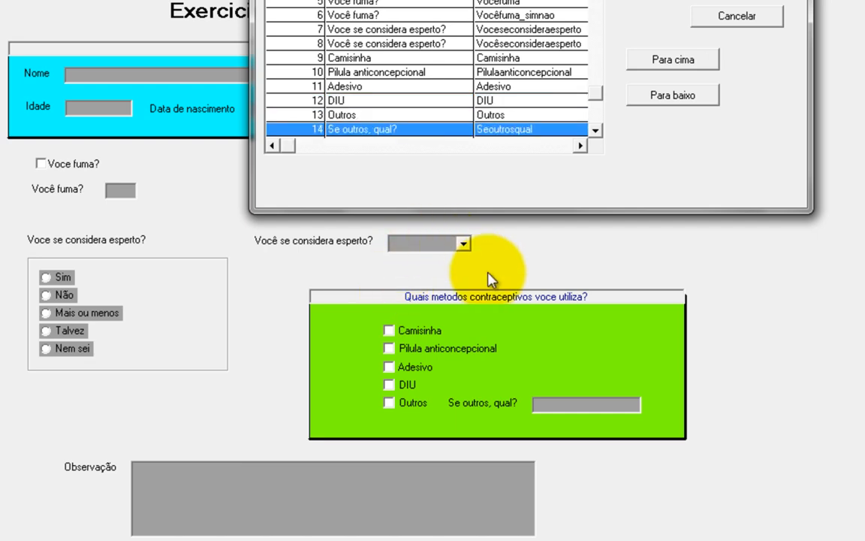
pyautogui.press('Down')
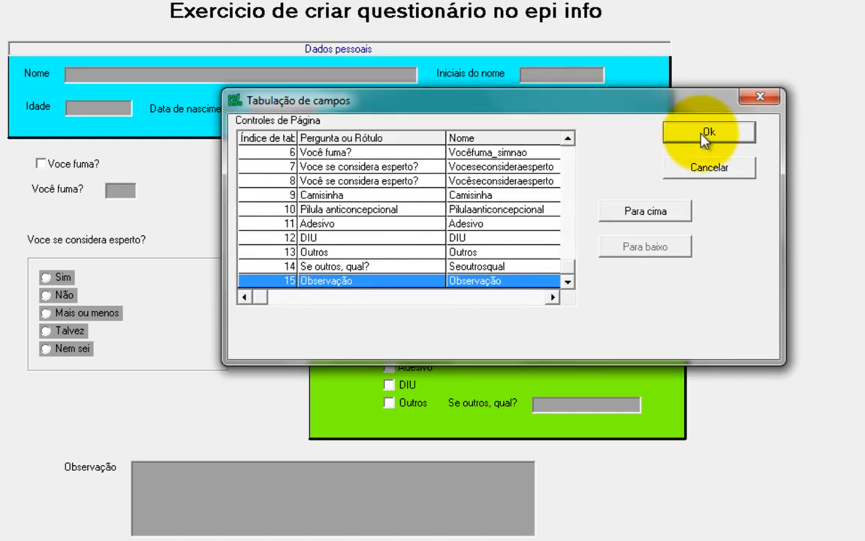
pyautogui.click(701, 133)
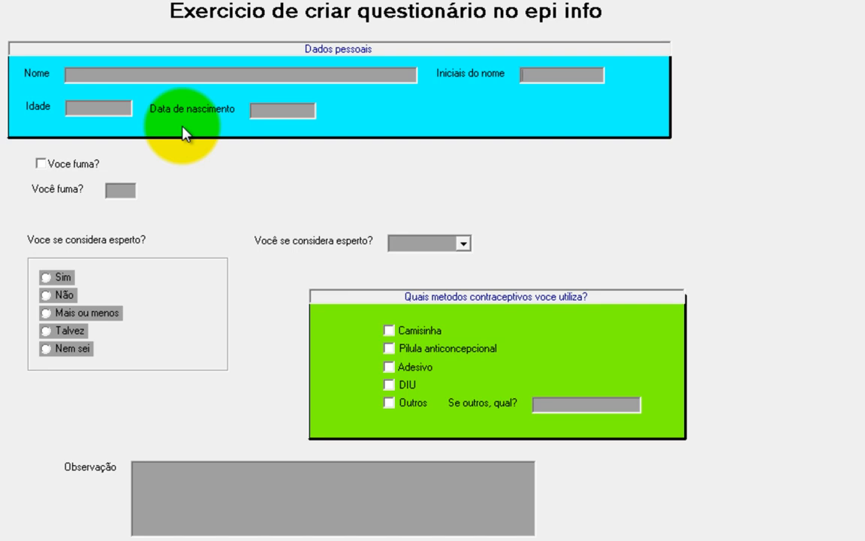
# Step: Save the questionnaire view and switch to Entrar dados for this form
pyautogui.click(15, 0)
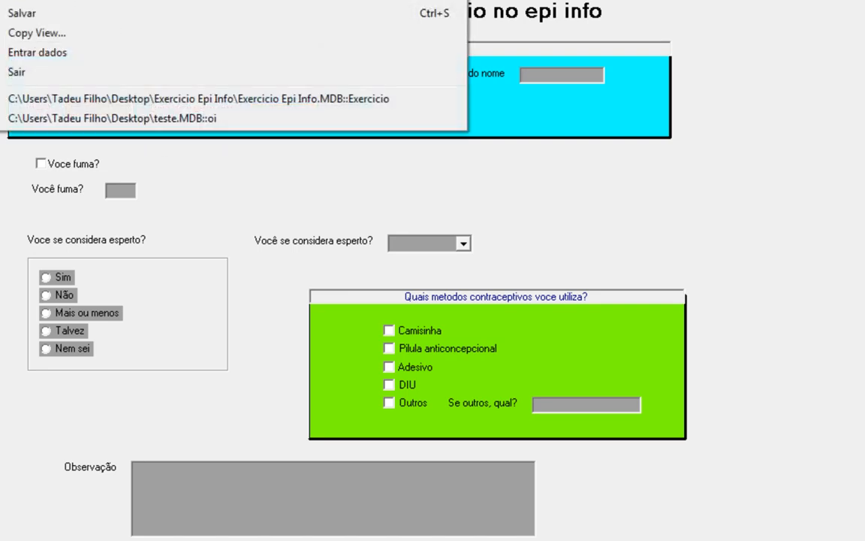
pyautogui.click(17, 0)
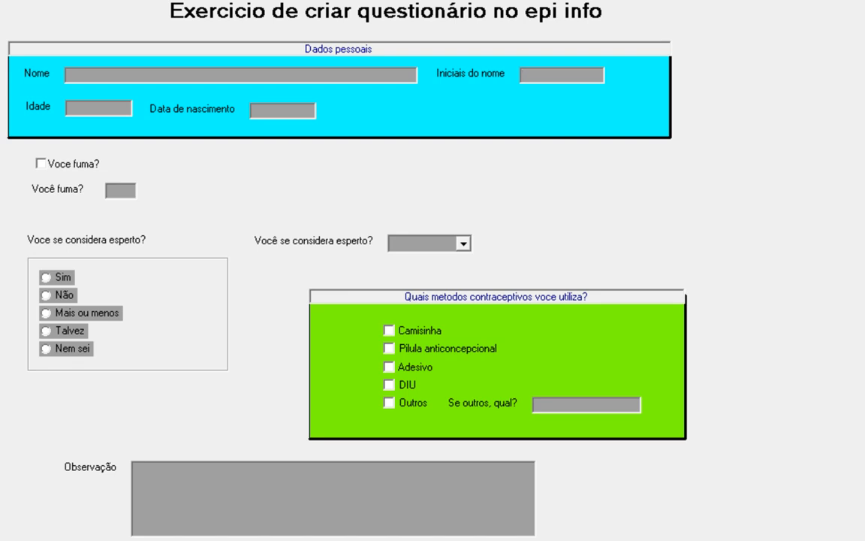
pyautogui.click(15, 0)
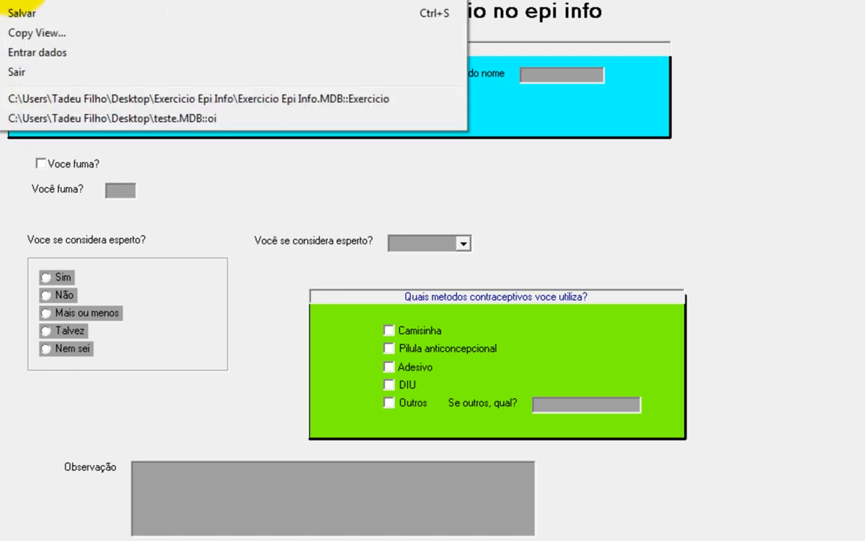
pyautogui.click(15, 13)
pyautogui.click(22, 32)
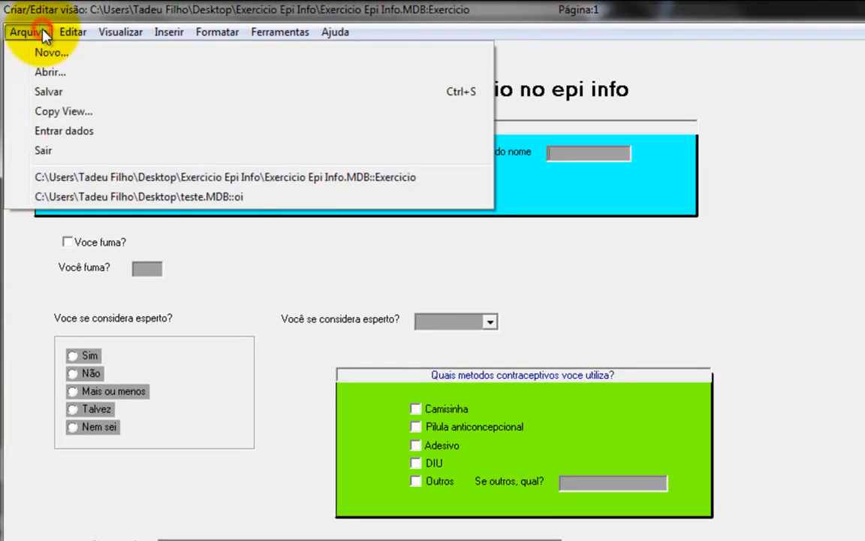
pyautogui.click(65, 139)
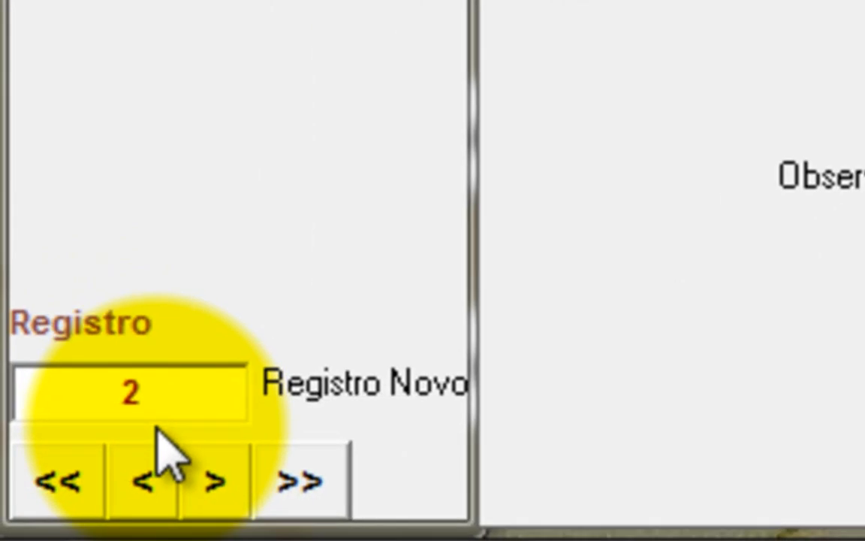
# Step: Return to saved record 1, check the Nome entry, and fill in the respondent's initials
pyautogui.click(176, 415)
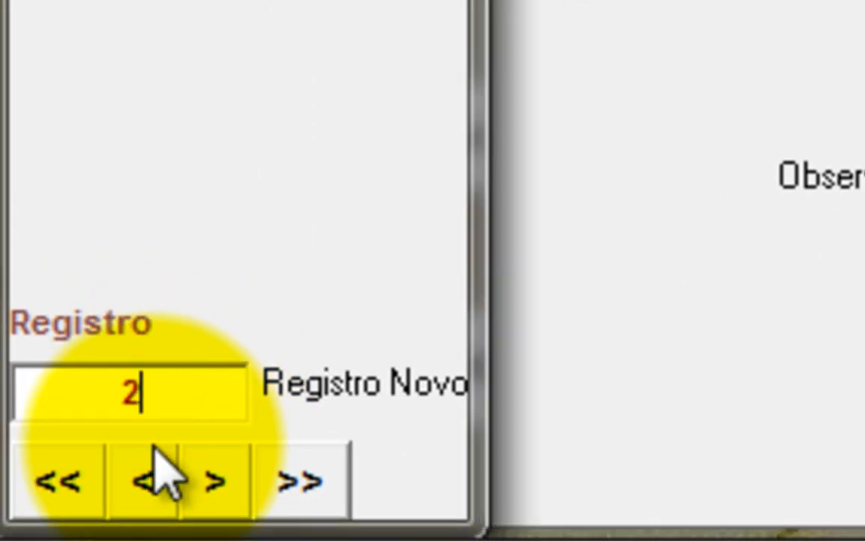
pyautogui.click(144, 488)
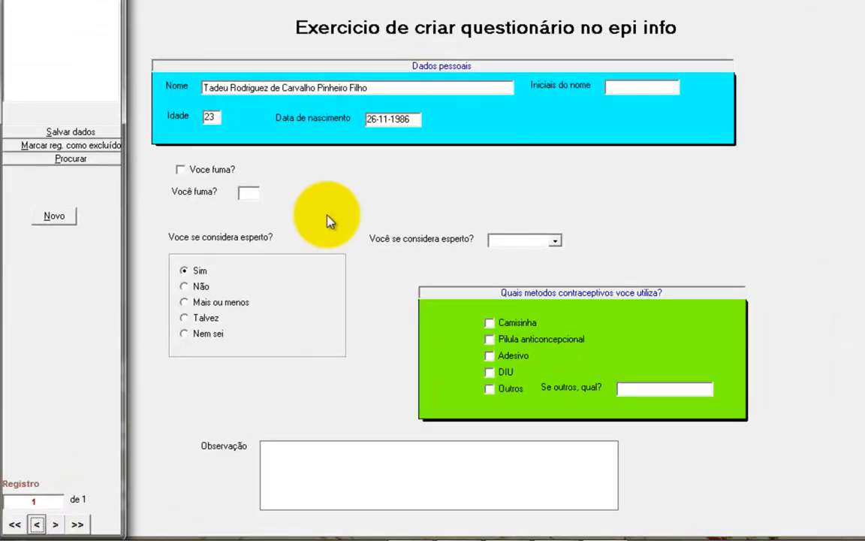
pyautogui.click(401, 88)
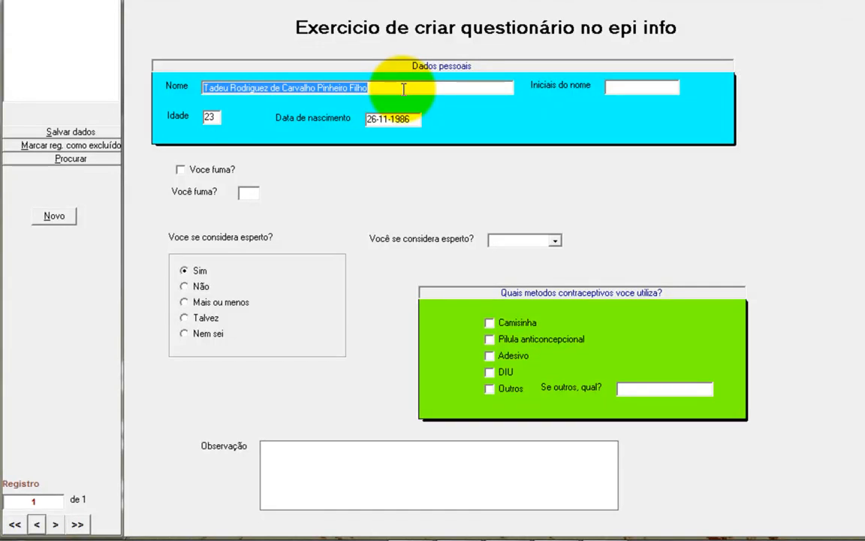
pyautogui.click(403, 89)
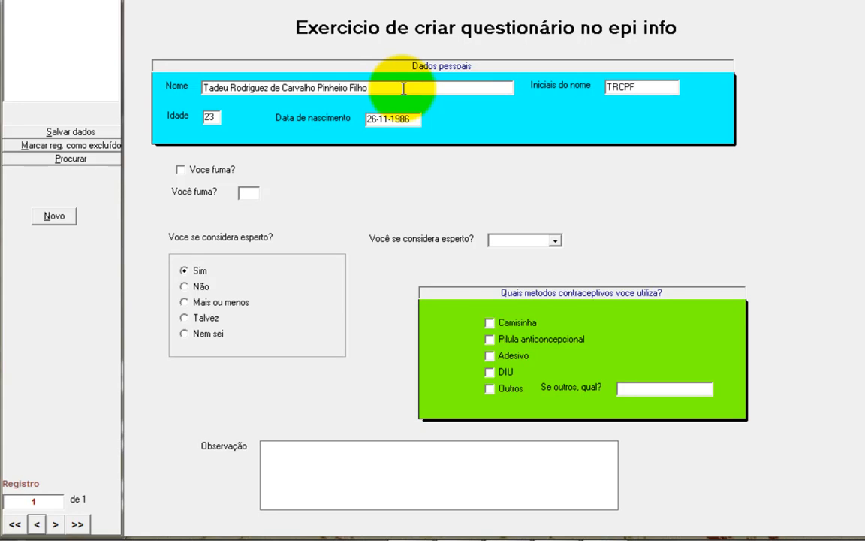
pyautogui.press('Tab')
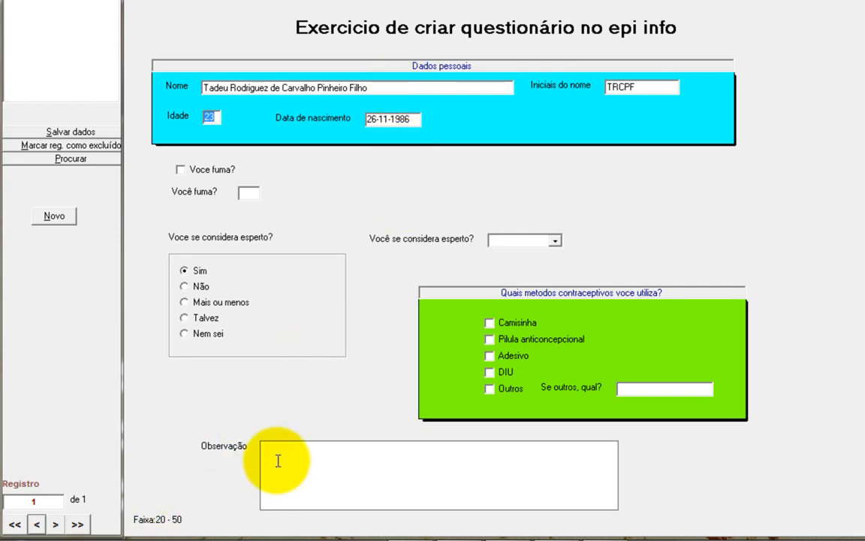
# Step: Test the Idade 20–50 limit with 55, dismiss the warning, and re-enter 23
pyautogui.write('55')
pyautogui.press('Return')
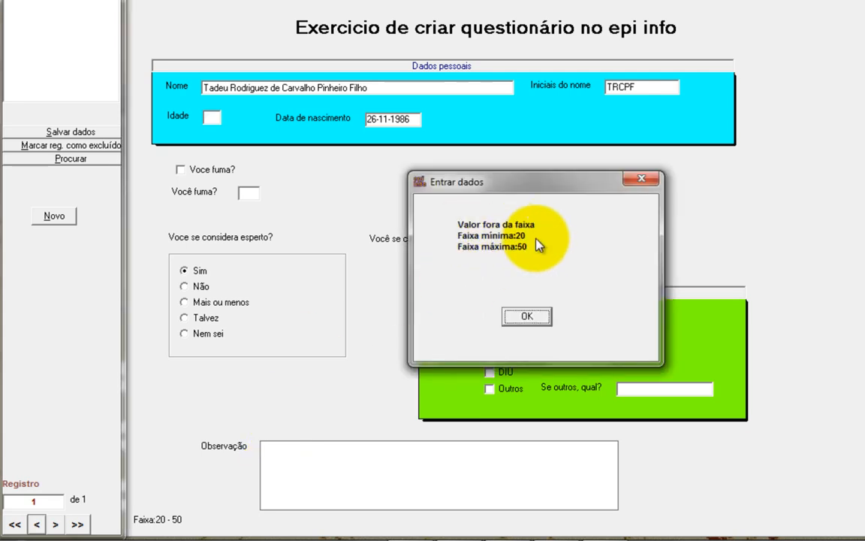
pyautogui.click(526, 315)
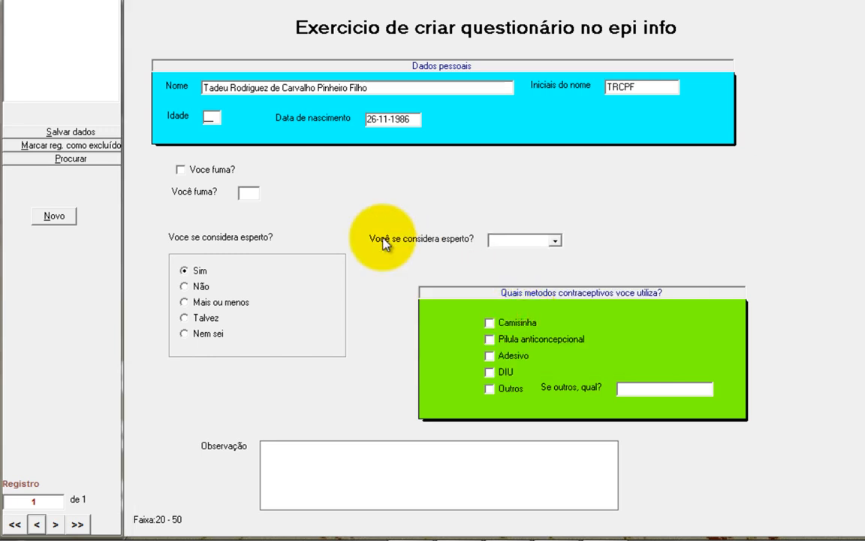
pyautogui.write('23')
pyautogui.press('Tab')
pyautogui.press('Tab')
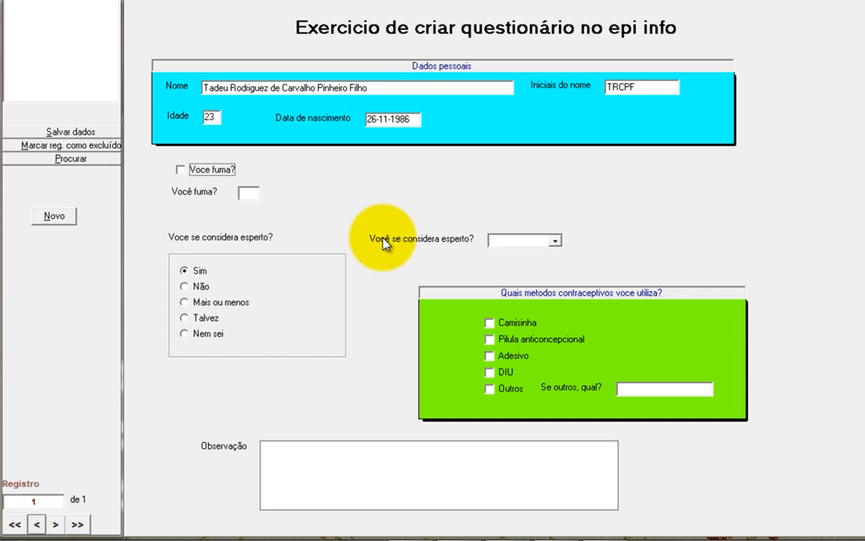
# Step: Leave the Voce fuma? checkbox unticked and answer Não in the Você fuma? text field
pyautogui.click(180, 170)
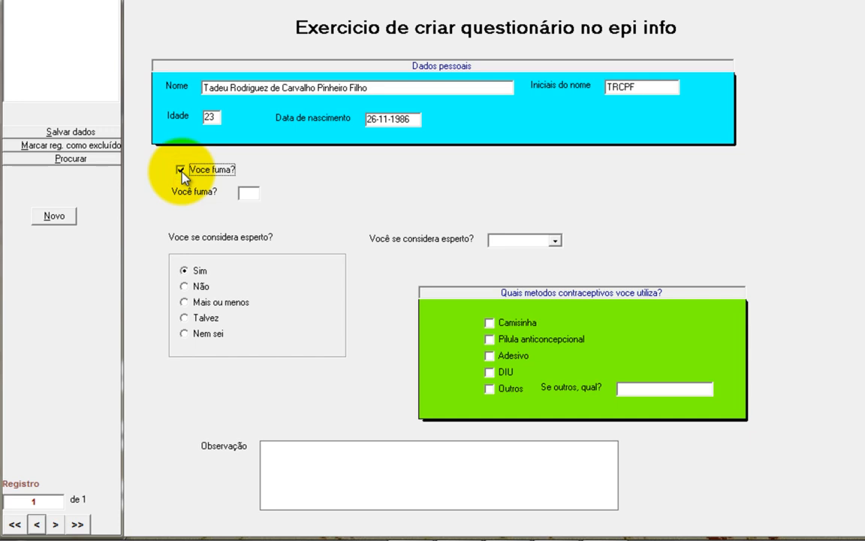
pyautogui.click(181, 171)
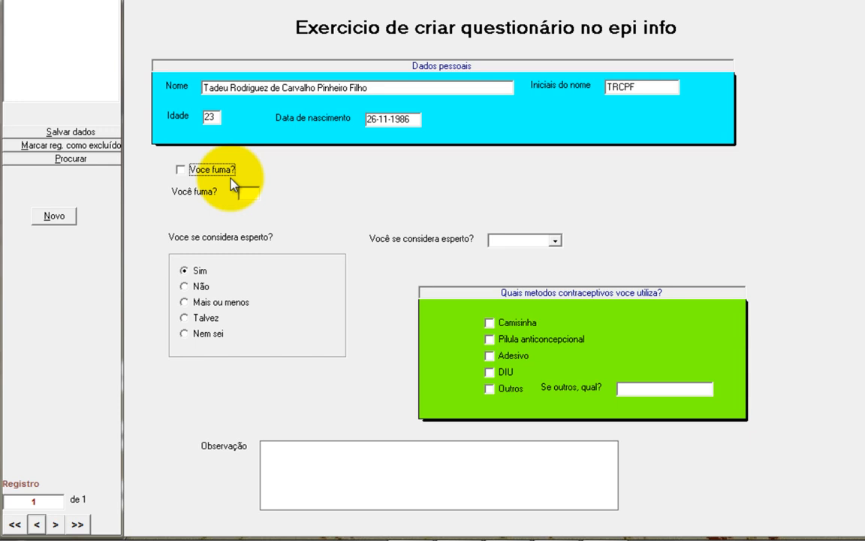
pyautogui.click(249, 193)
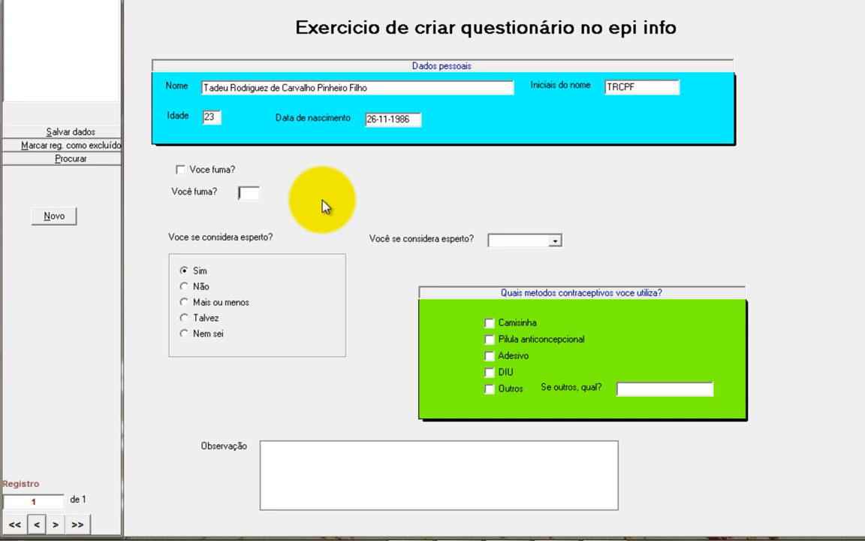
pyautogui.write('Sim')
pyautogui.write('Sim')
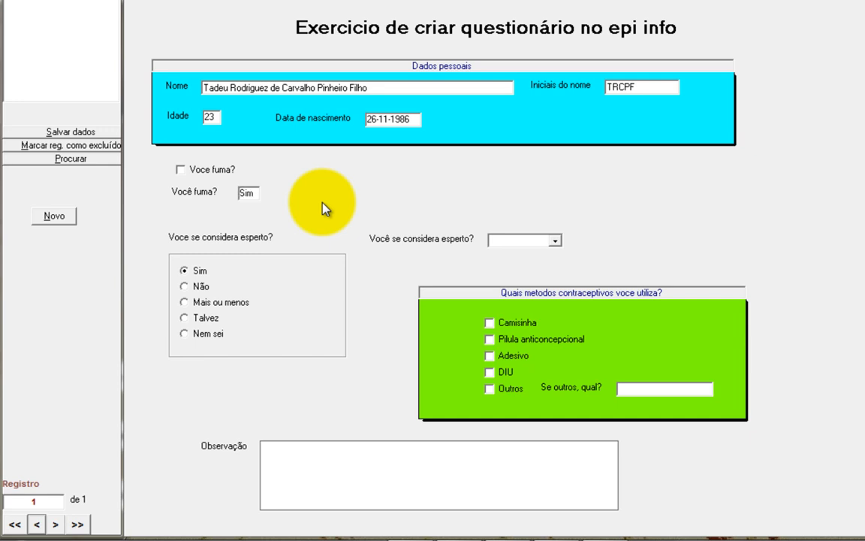
pyautogui.press('BackSpace')
pyautogui.press('BackSpace')
pyautogui.press('BackSpace')
pyautogui.write('Não')
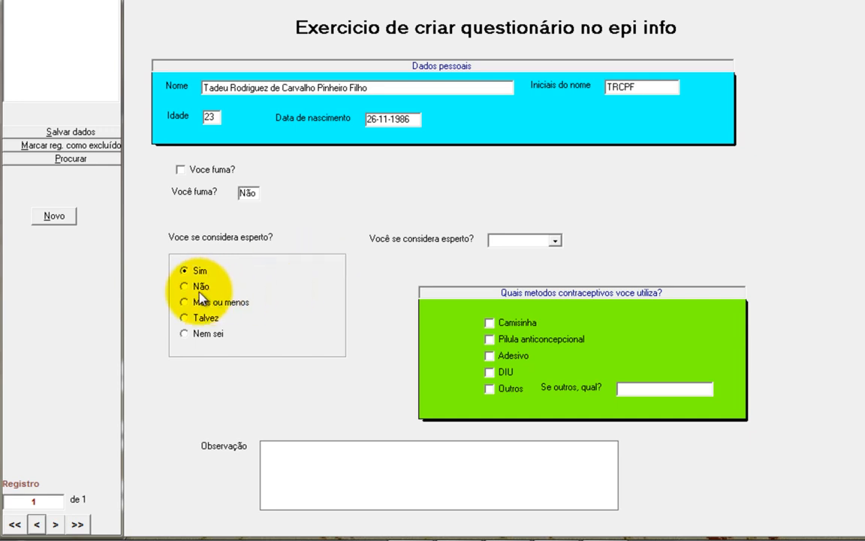
pyautogui.click(185, 271)
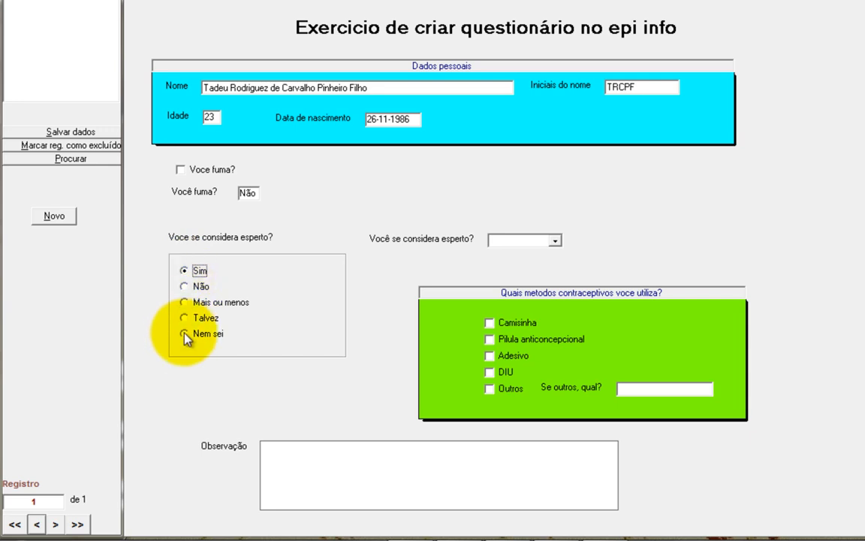
pyautogui.click(184, 287)
pyautogui.click(184, 302)
pyautogui.click(184, 318)
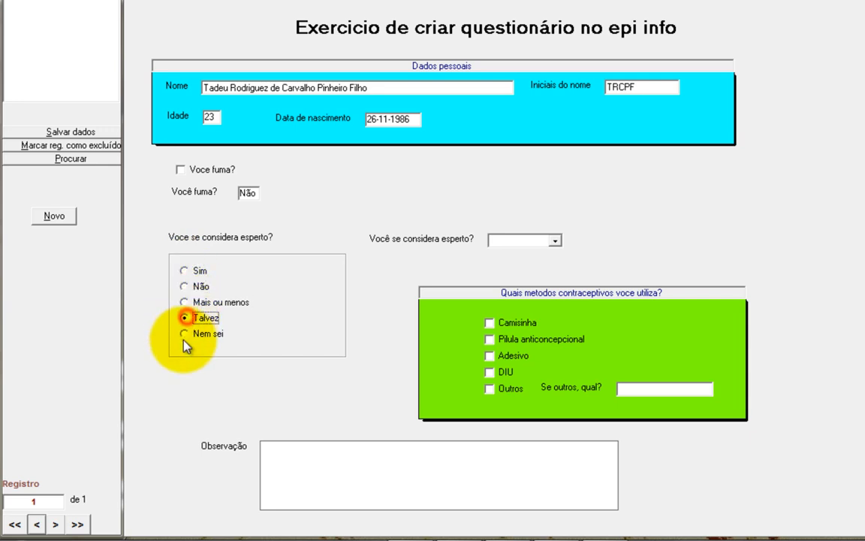
pyautogui.click(184, 333)
pyautogui.click(184, 271)
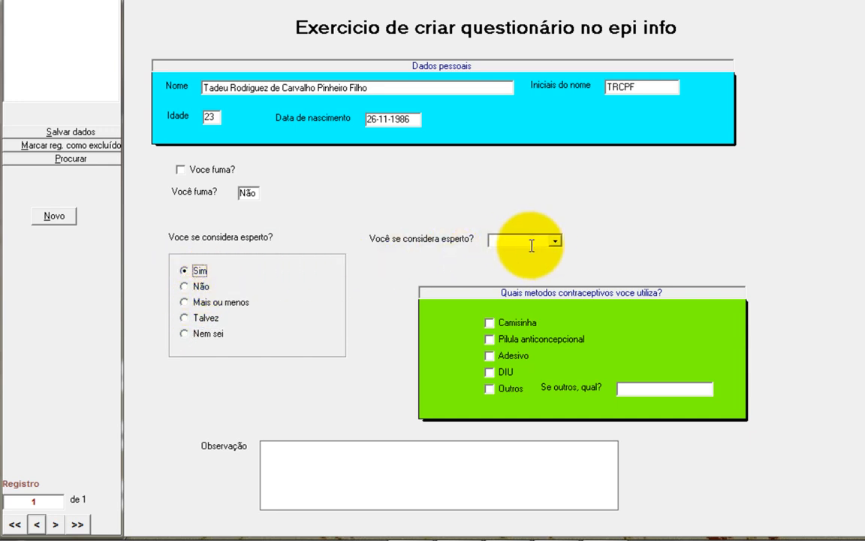
# Step: Choose Sim in the smartness dropdown and tick Camisinha as a contraceptive method
pyautogui.click(557, 241)
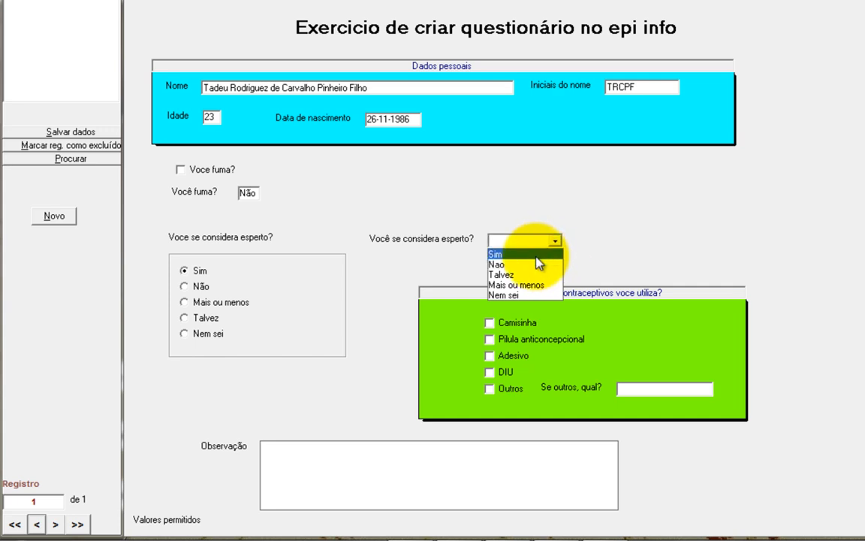
pyautogui.click(536, 255)
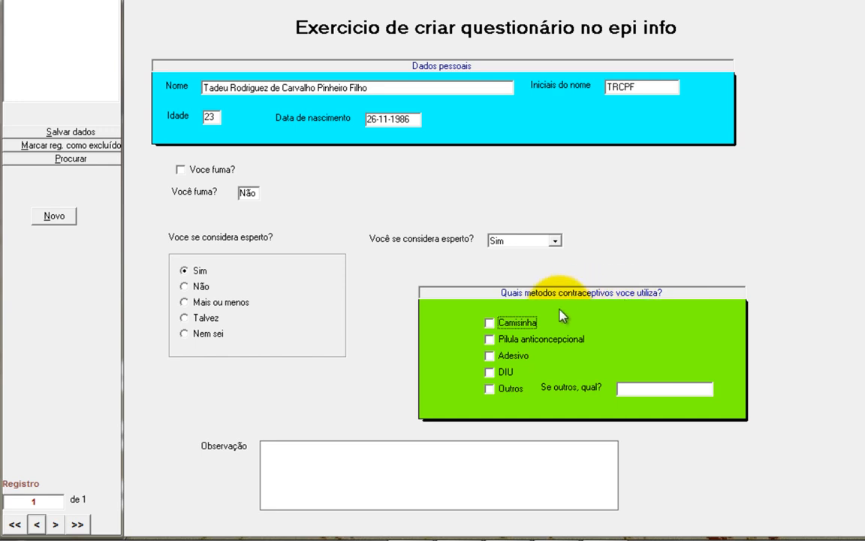
pyautogui.click(489, 323)
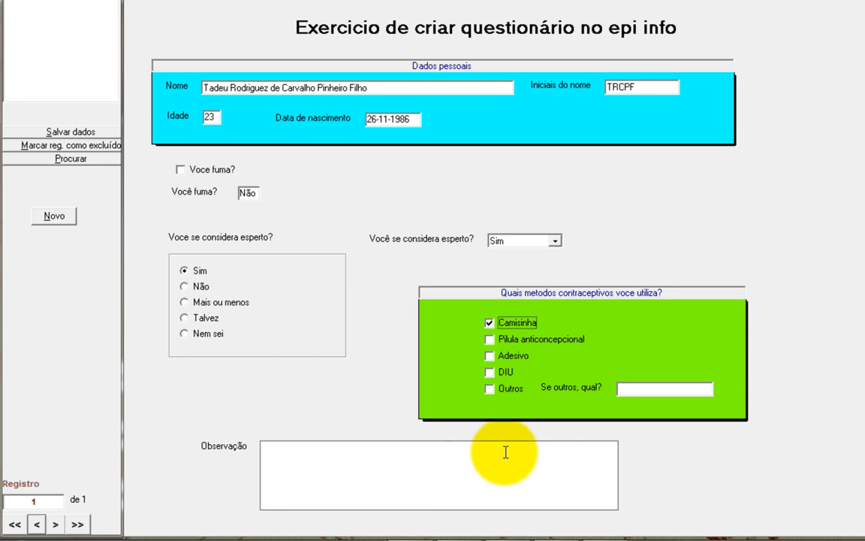
# Step: Write 'Legal!' in Observação and save record 1 with Salvar dados
pyautogui.click(456, 481)
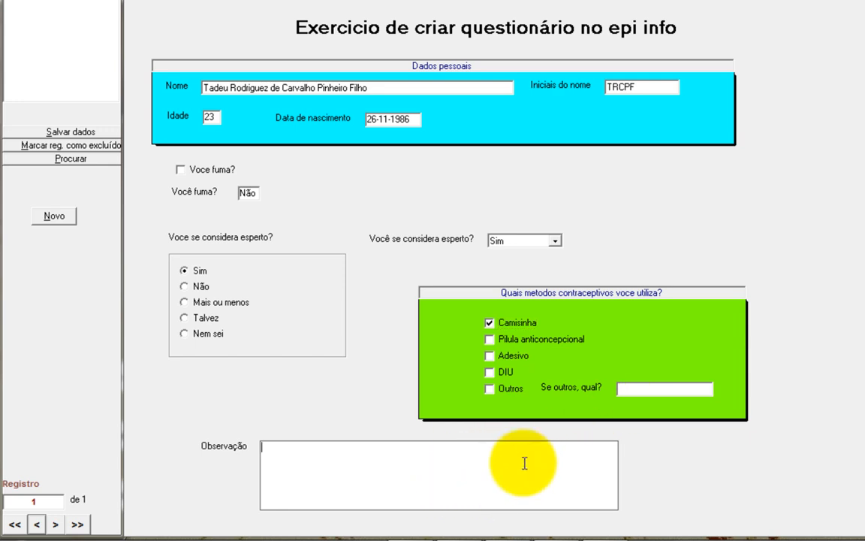
pyautogui.write('Legal!')
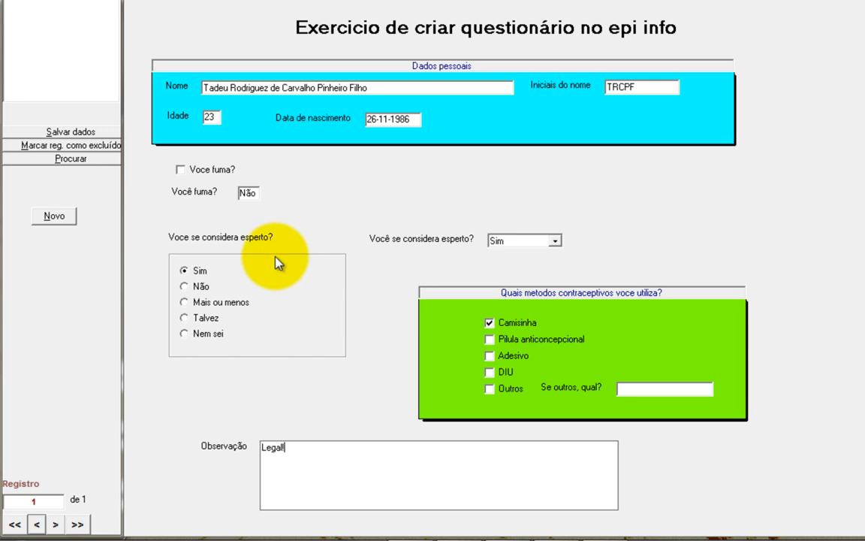
pyautogui.click(70, 131)
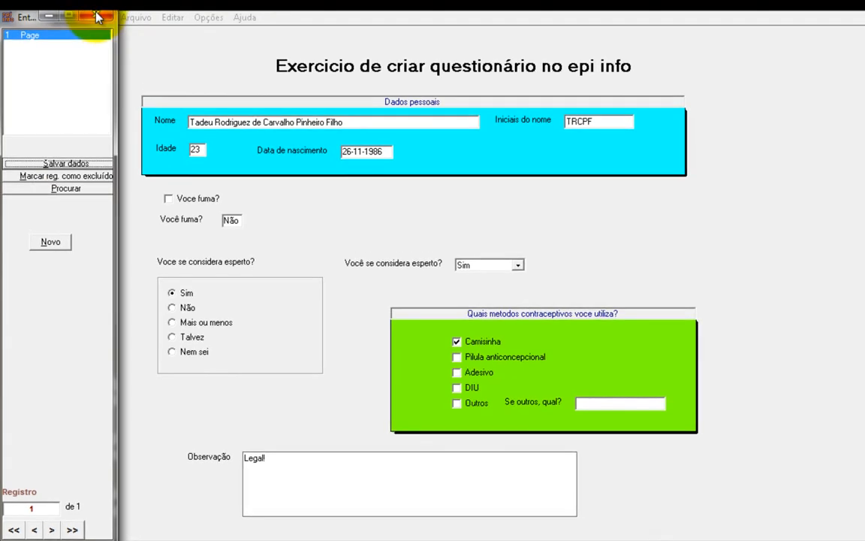
# Step: Close the Enter data-entry window to return to the Epi Info launcher
pyautogui.click(97, 16)
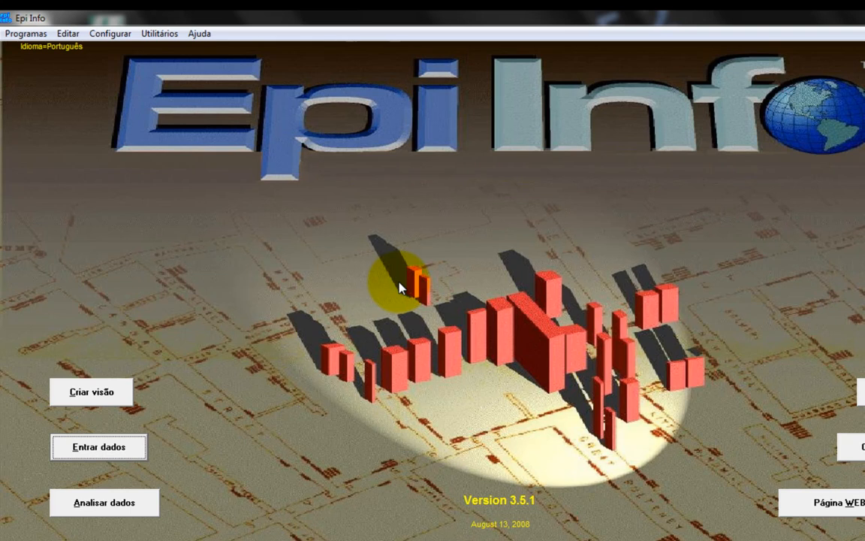
pyautogui.click(135, 444)
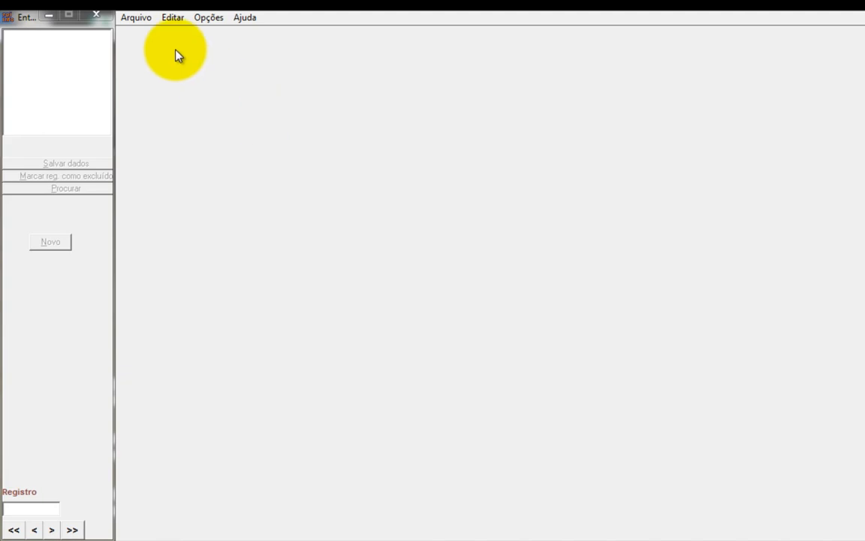
pyautogui.click(138, 17)
pyautogui.click(159, 35)
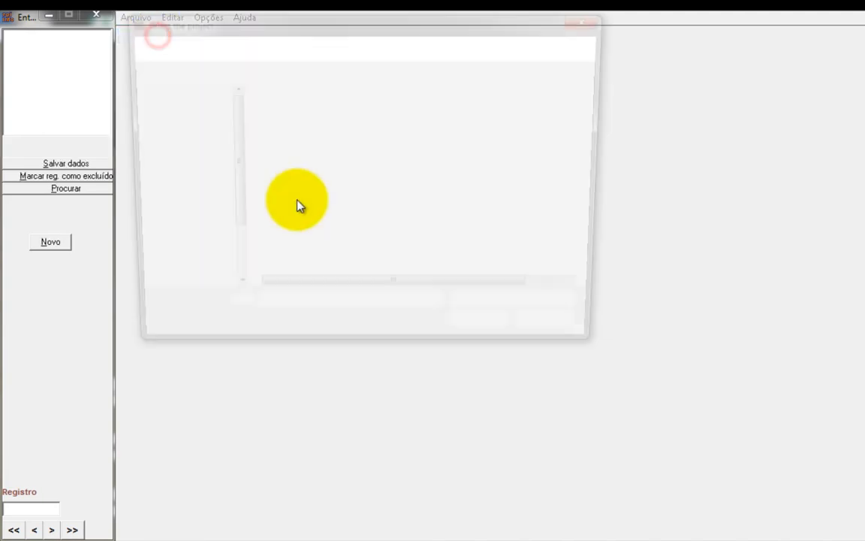
pyautogui.doubleClick(295, 112)
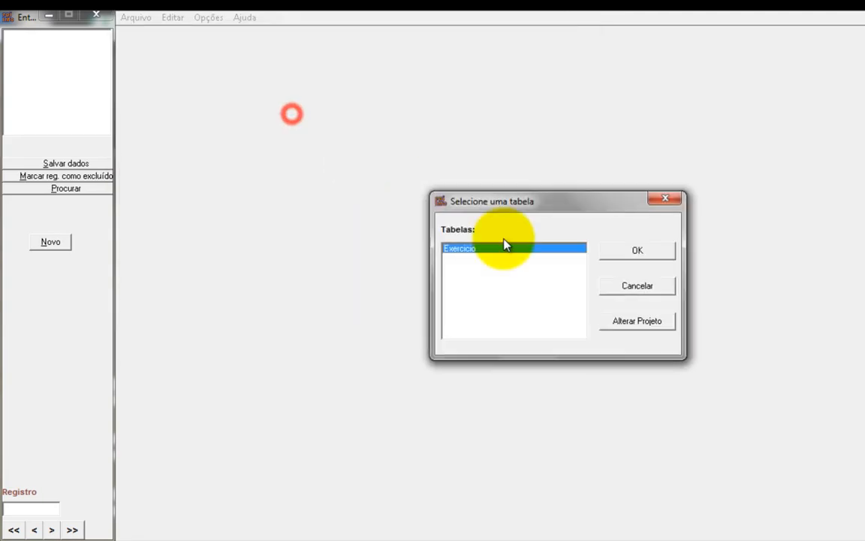
pyautogui.click(623, 252)
pyautogui.click(36, 530)
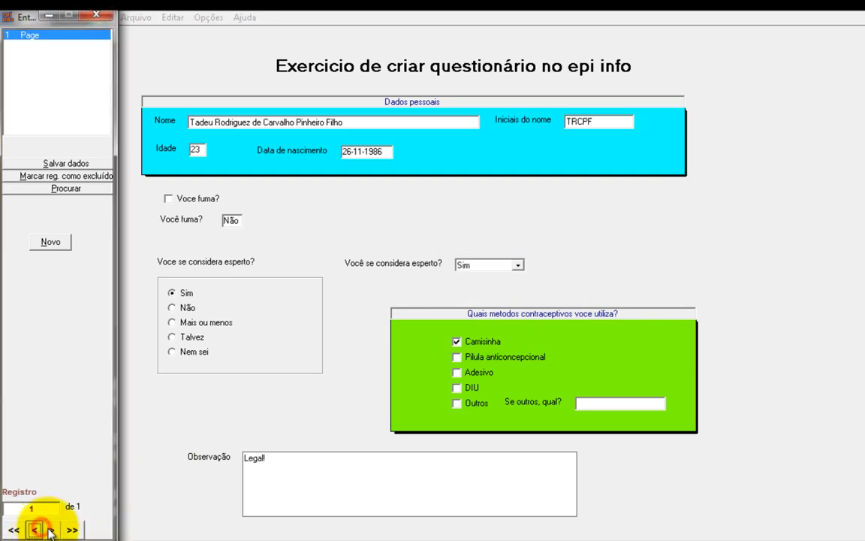
pyautogui.click(51, 530)
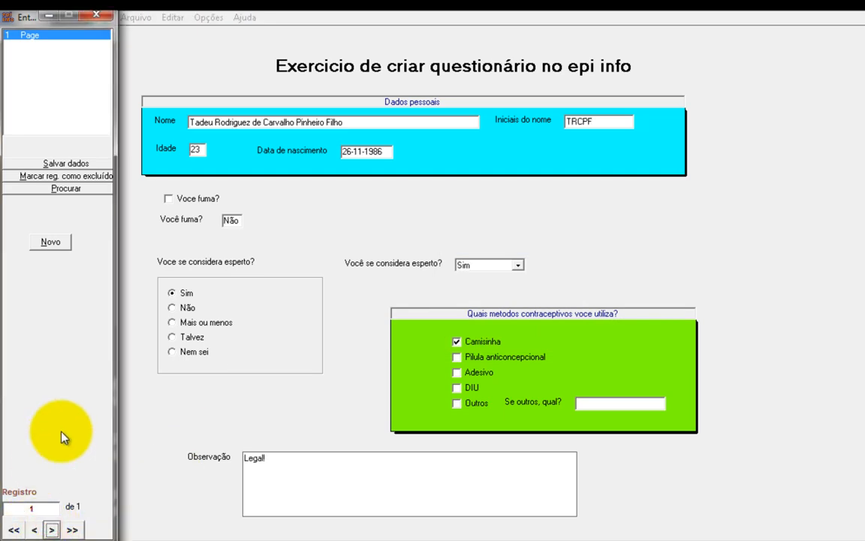
pyautogui.click(33, 530)
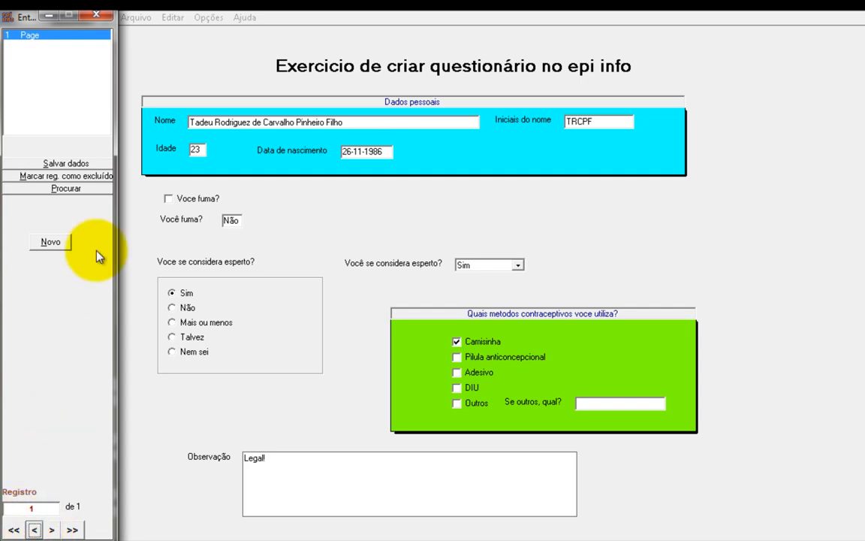
pyautogui.click(96, 14)
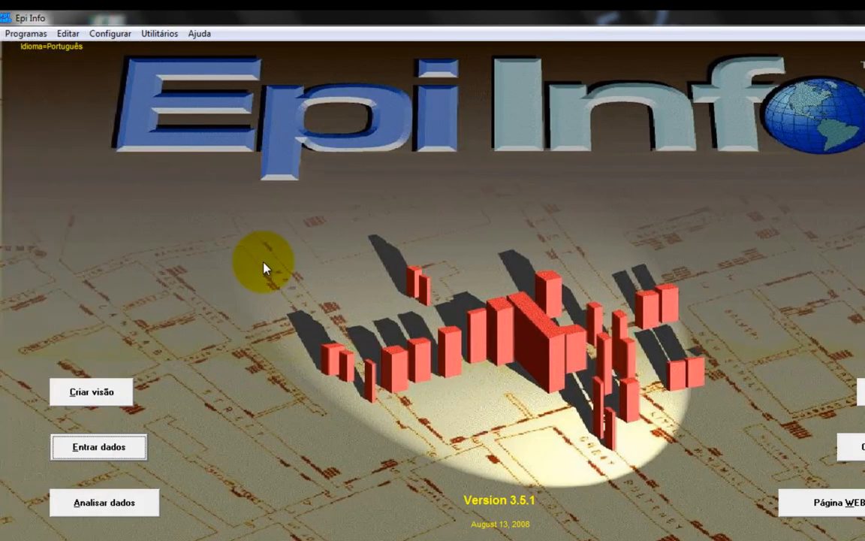